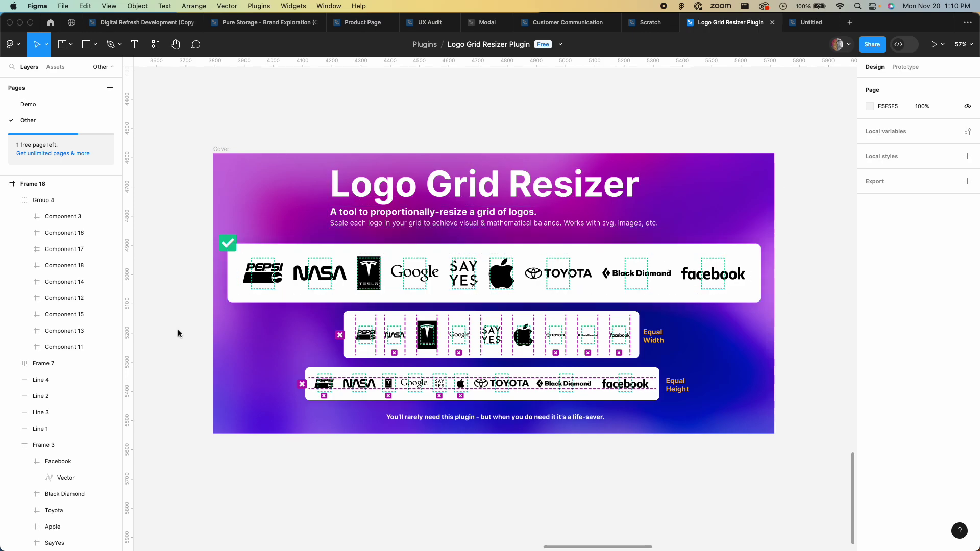
# Switch to the Untitled Figma file that holds the logo grid.
pyautogui.scroll(5, 168, 366)
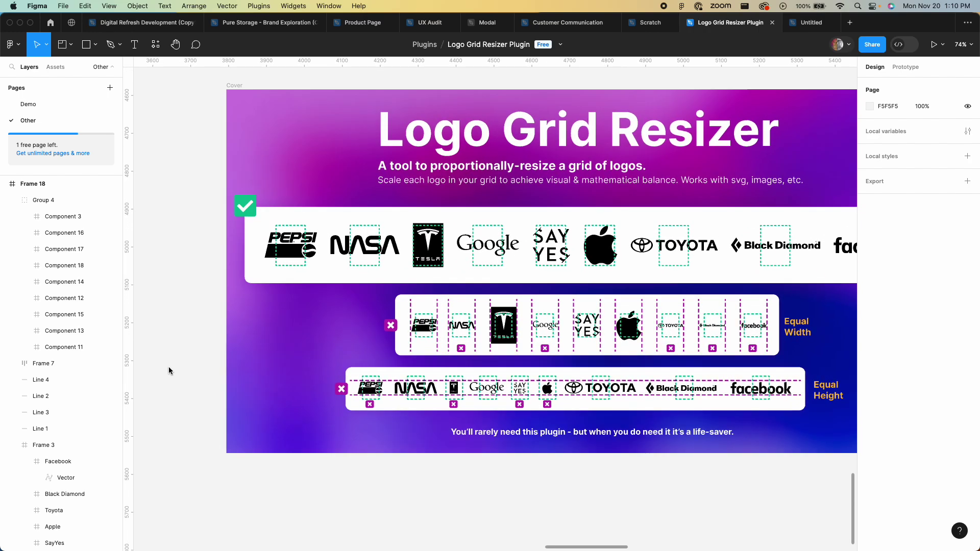
pyautogui.hscroll(2, 169, 370)
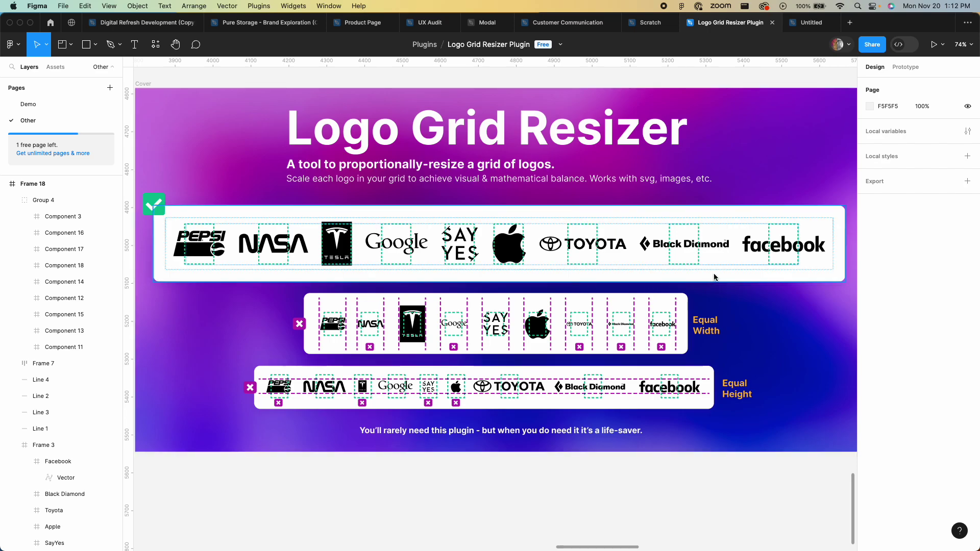
pyautogui.click(812, 23)
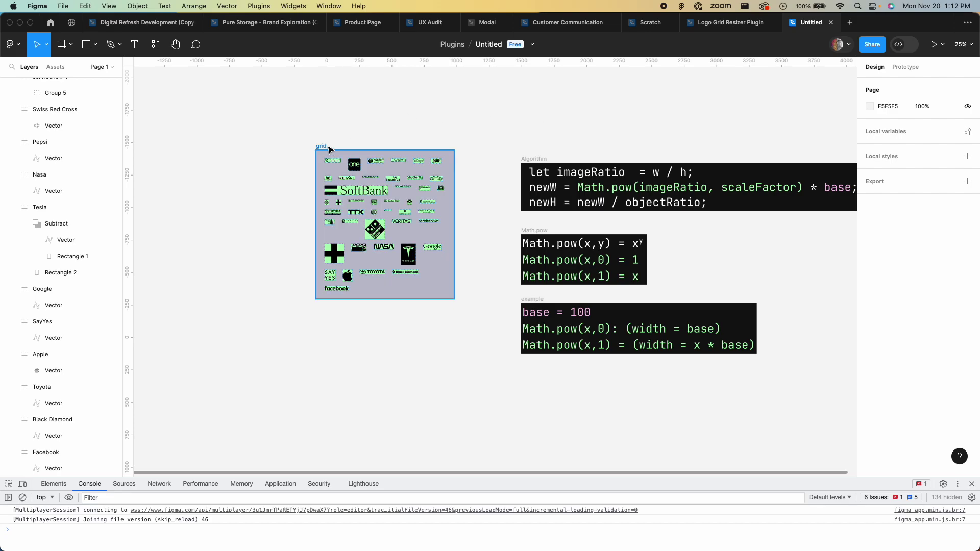
# Scrub the grid frame's auto-layout gap so the logos rewrap into new rows.
pyautogui.click(320, 147)
pyautogui.scroll(2, 363, 274)
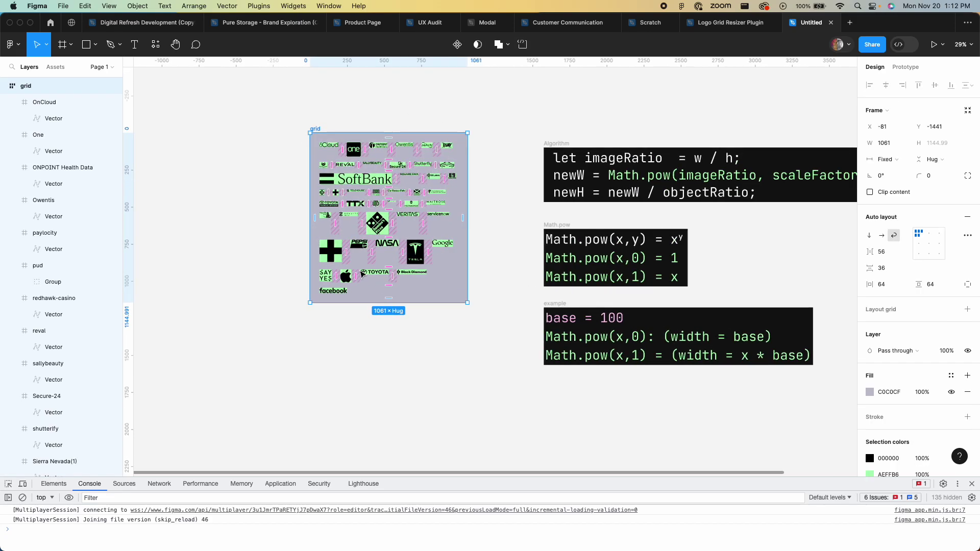
pyautogui.scroll(5, 362, 274)
pyautogui.scroll(-3, 361, 273)
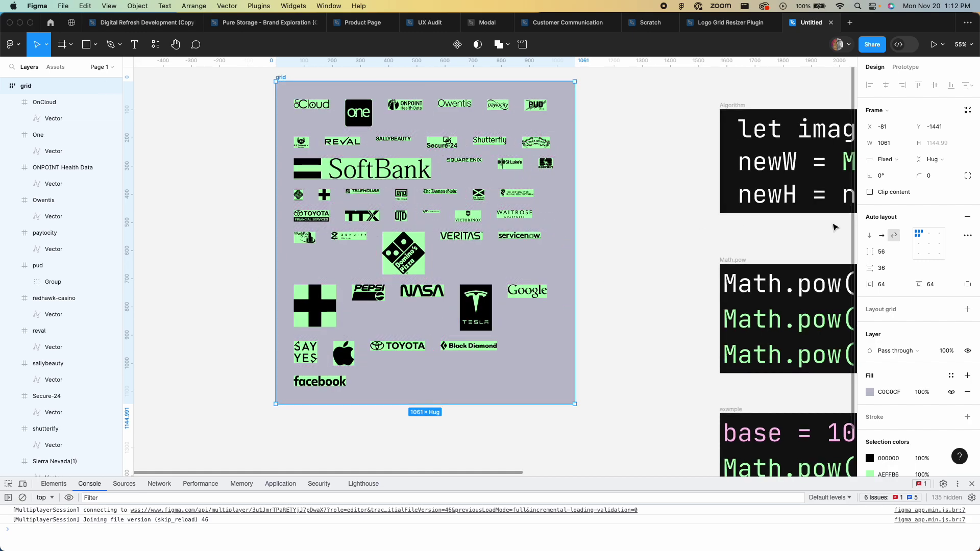
pyautogui.moveTo(867, 258)
pyautogui.mouseDown()
pyautogui.moveTo(823, 256)
pyautogui.moveTo(883, 269)
pyautogui.moveTo(854, 254)
pyautogui.moveTo(870, 251)
pyautogui.mouseUp()
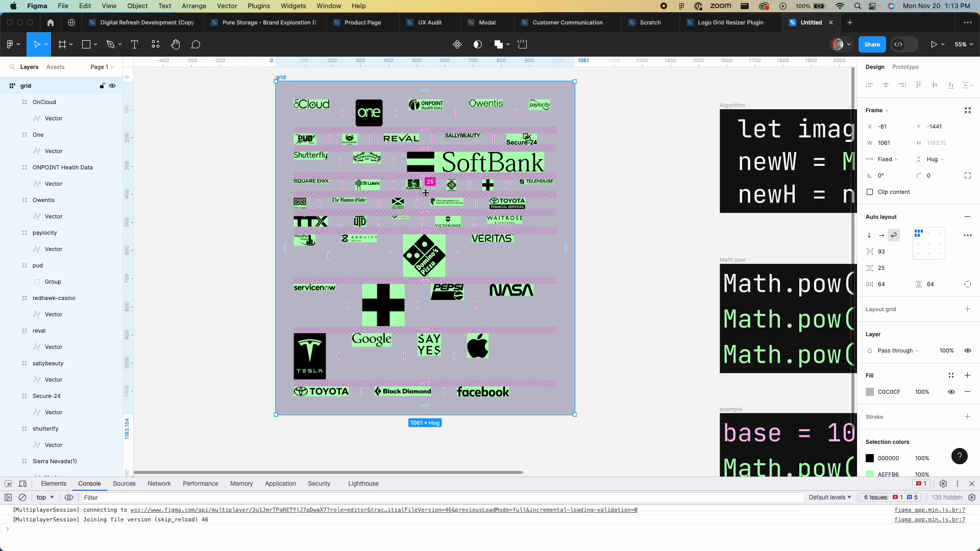
# Check the NASA logo's size and compute its ratio 154/43 in Spotlight.
pyautogui.hscroll(3, 654, 225)
pyautogui.scroll(-3, 655, 224)
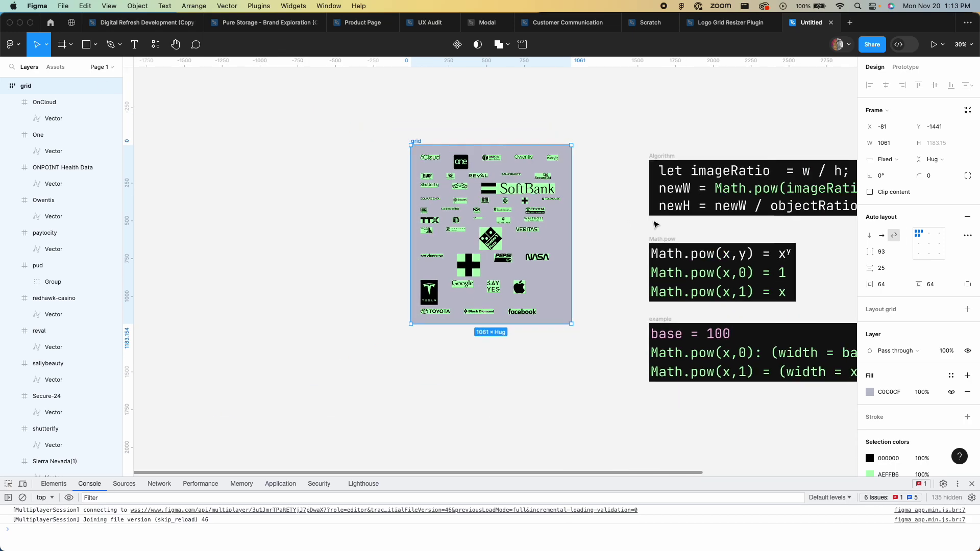
pyautogui.hscroll(5, 654, 225)
pyautogui.hscroll(5, 655, 224)
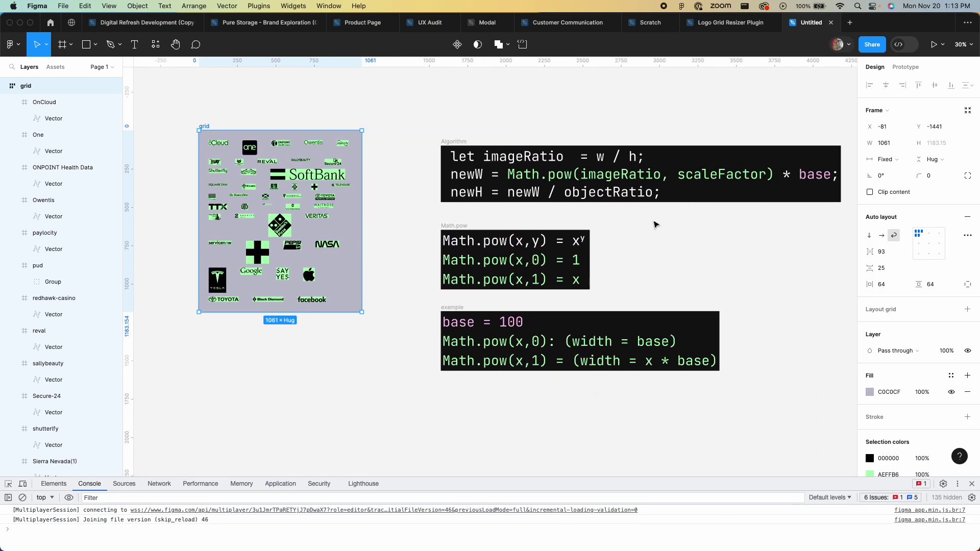
pyautogui.scroll(-2, 655, 224)
pyautogui.scroll(-1, 654, 225)
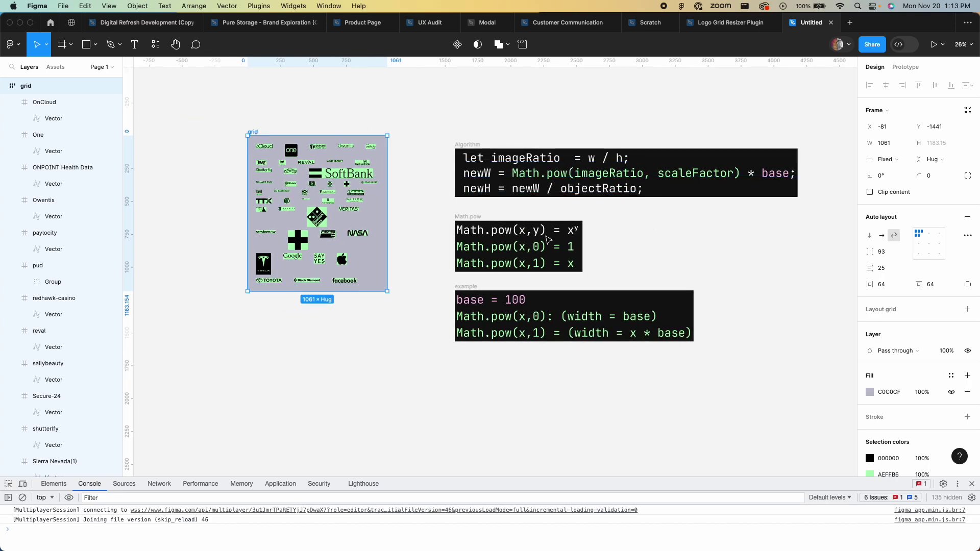
pyautogui.click(359, 233)
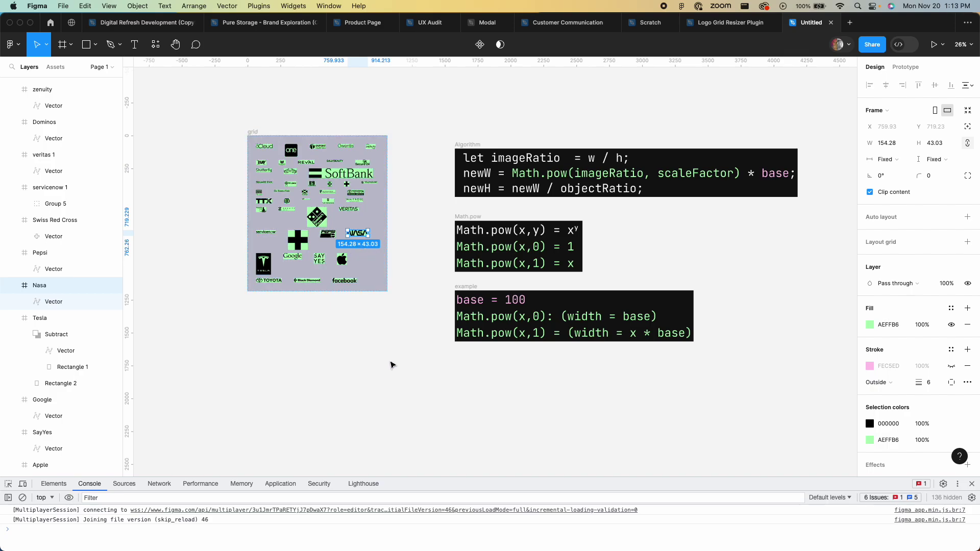
pyautogui.click(392, 365)
pyautogui.press('super+space')
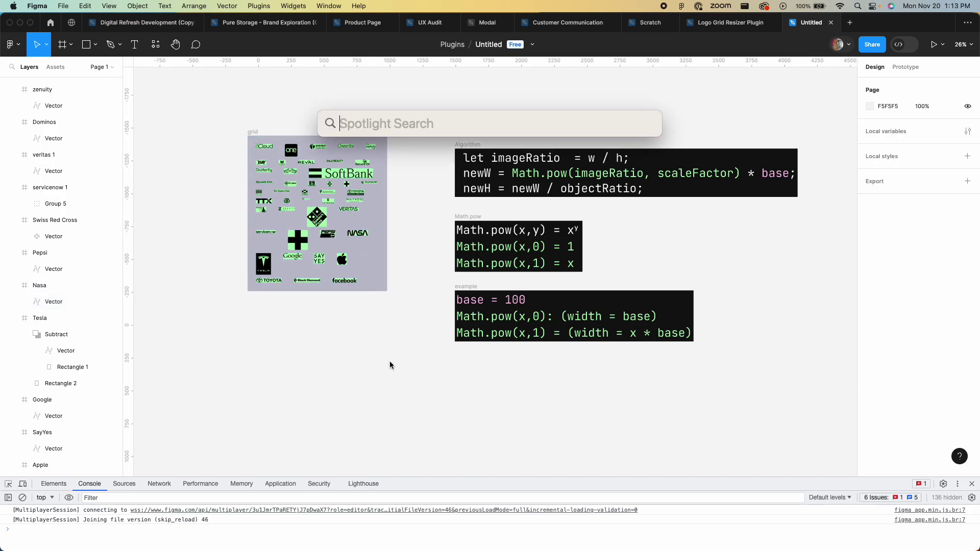
pyautogui.write('154')
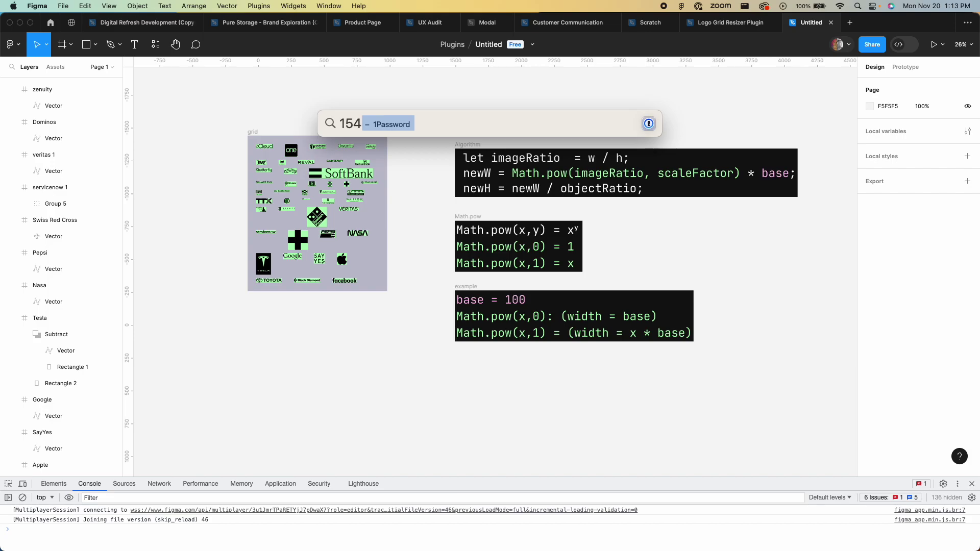
pyautogui.write('/43')
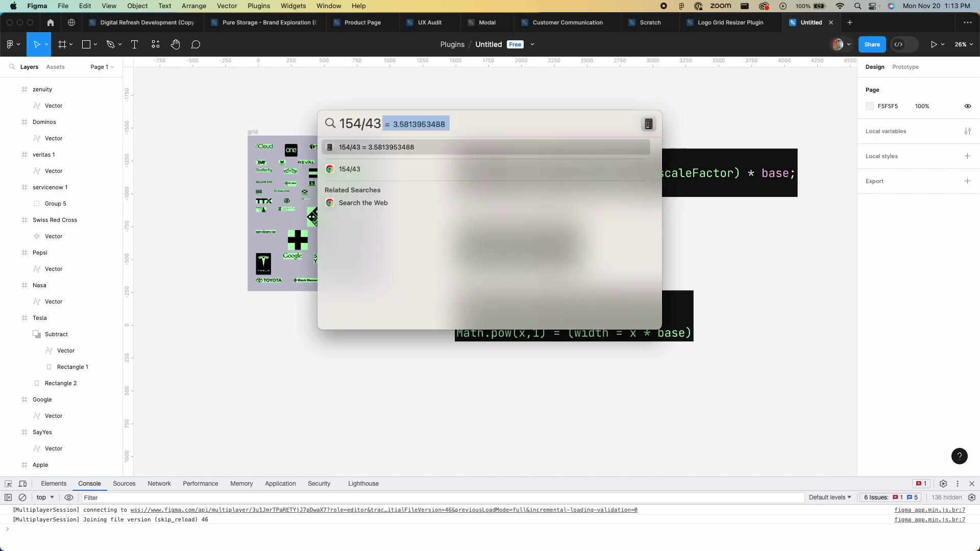
pyautogui.press('Escape')
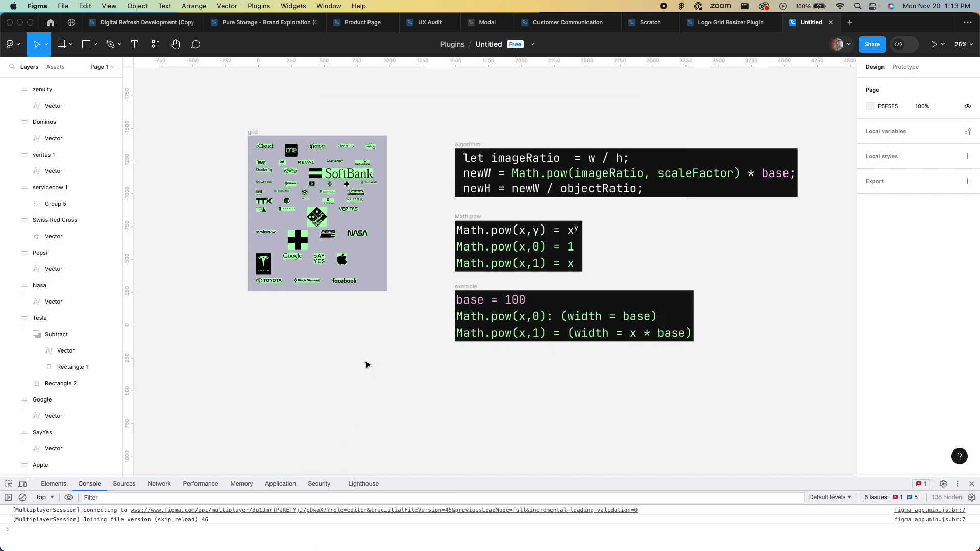
# Add a '3.5' text label below the logo grid.
pyautogui.press('t')
pyautogui.click(356, 349)
pyautogui.write('3.5')
pyautogui.press('Escape')
pyautogui.click(333, 376)
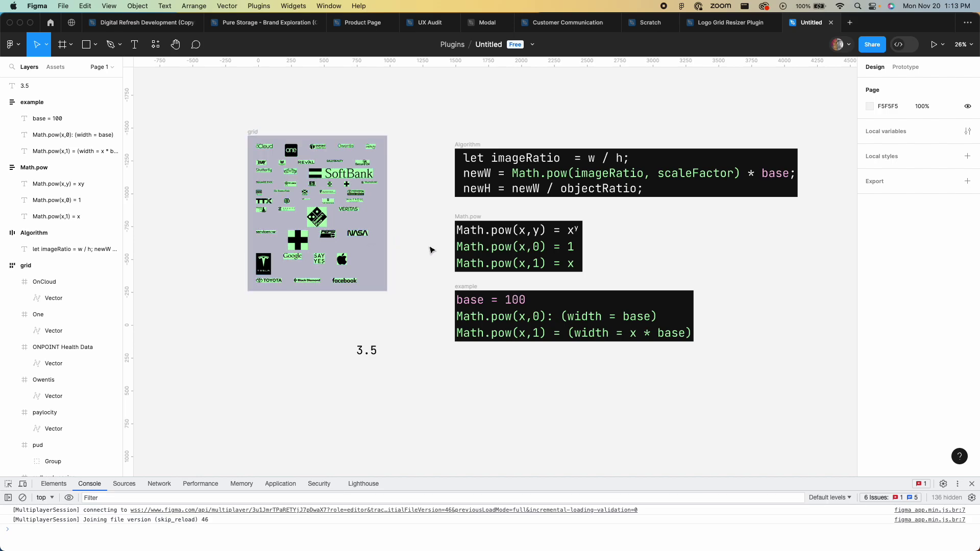
# Compute the Swiss Red Cross (150/150) and Tesla (114/164) logo ratios in Spotlight.
pyautogui.click(297, 240)
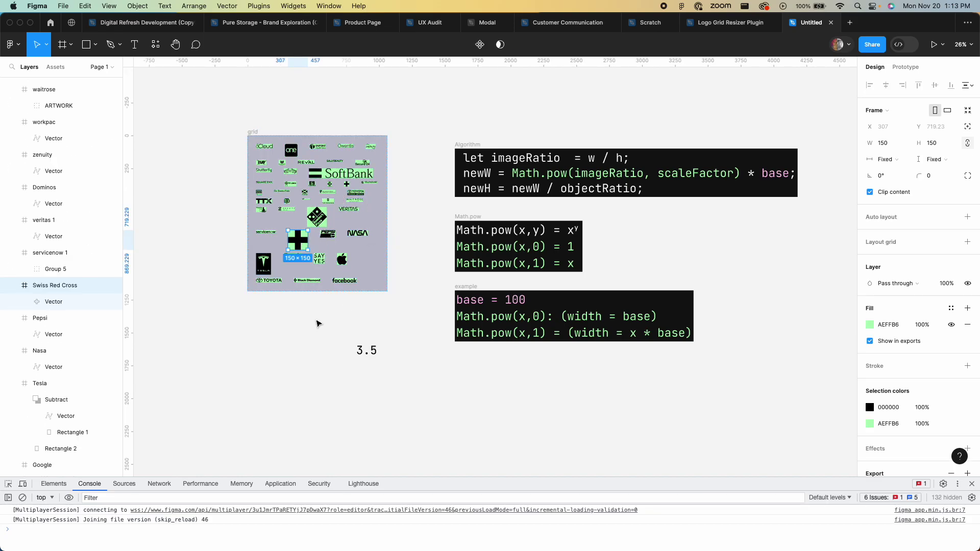
pyautogui.press('super+space')
pyautogui.write('1')
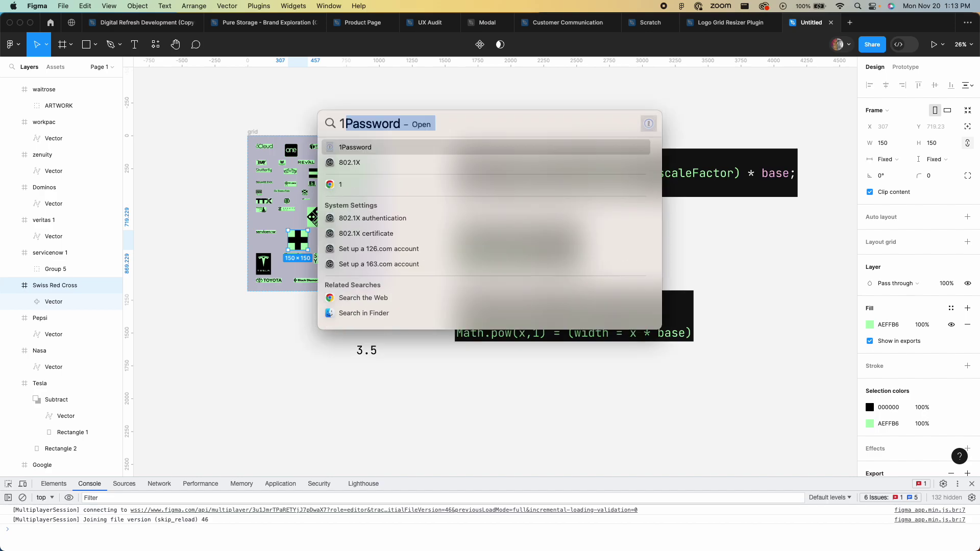
pyautogui.write('50/150')
pyautogui.click(269, 394)
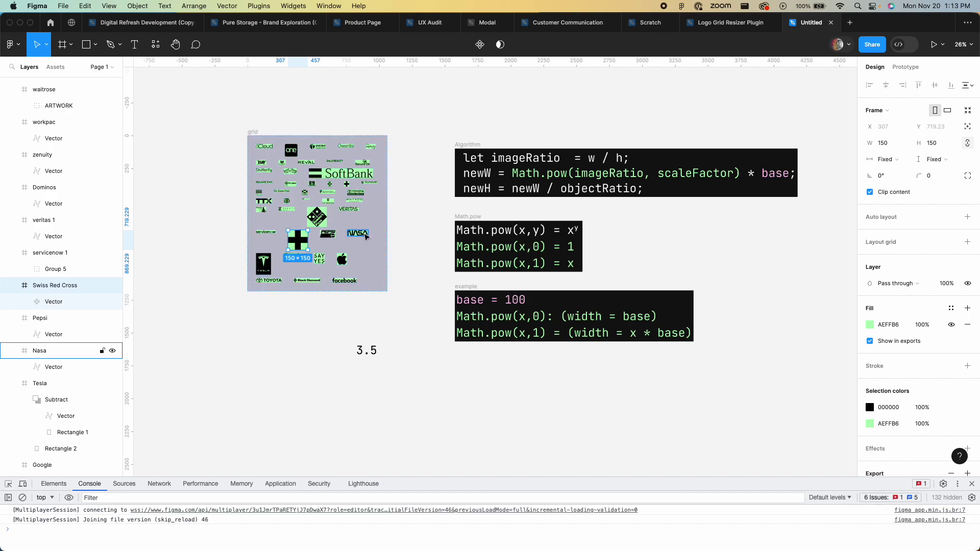
pyautogui.click(269, 271)
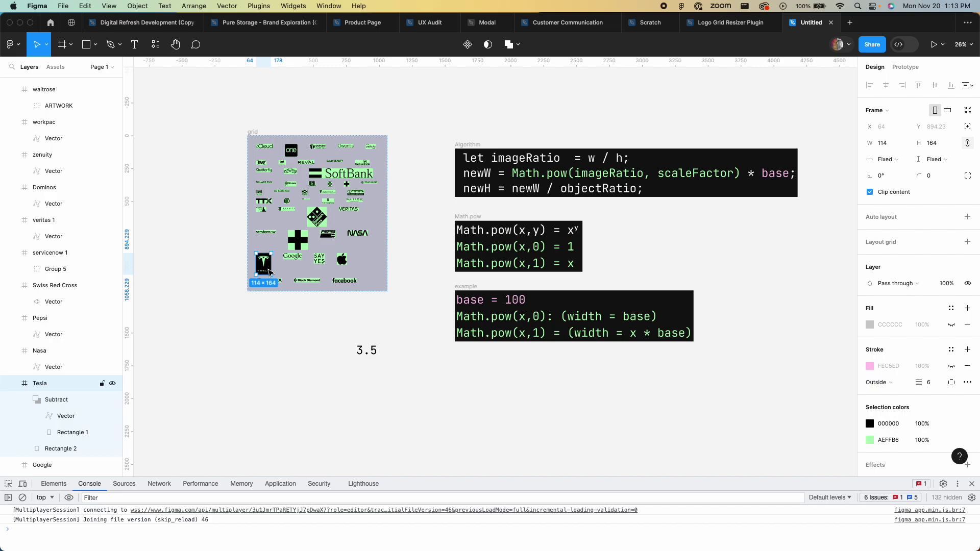
pyautogui.press('super+space')
pyautogui.write('114/164')
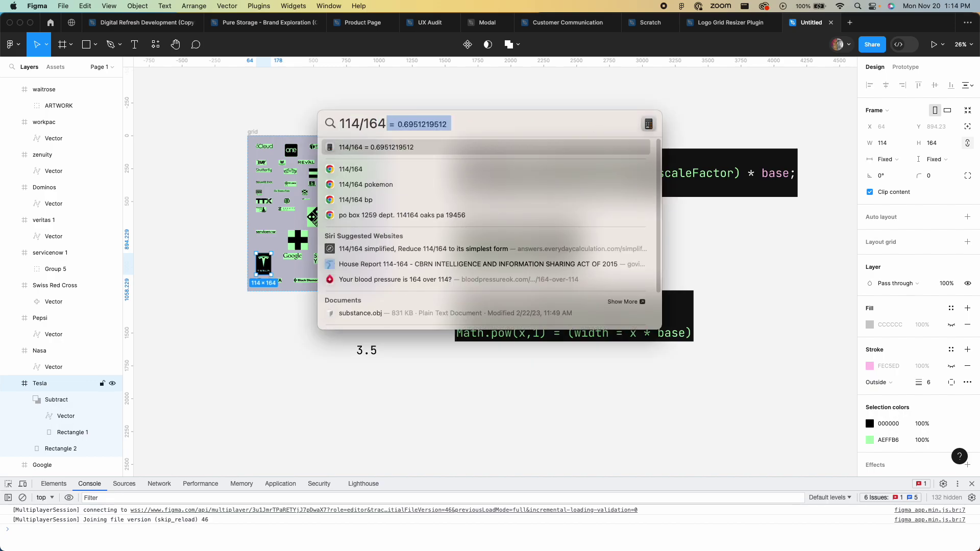
pyautogui.click(275, 376)
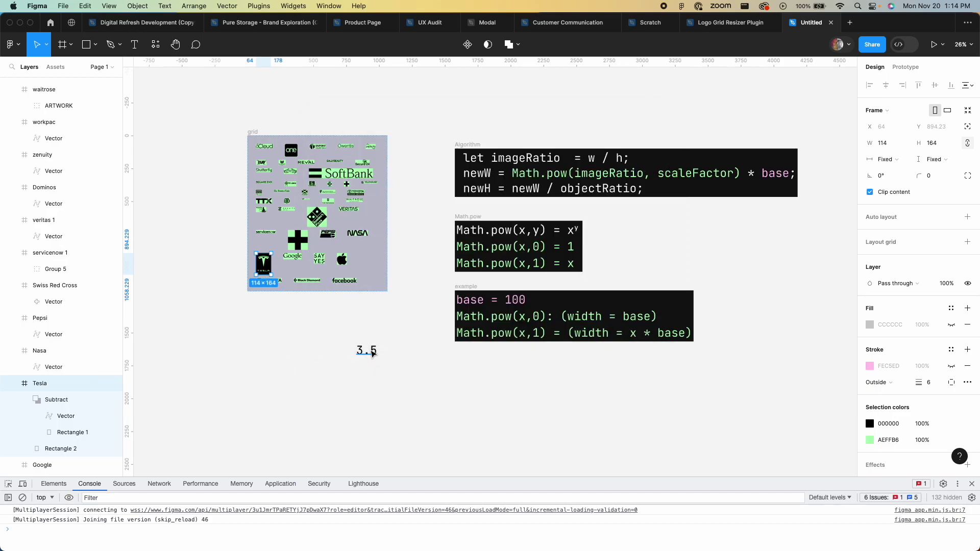
# Add lines '1' and '0.6' beneath '3.5' in the ratio label.
pyautogui.click(371, 351)
pyautogui.doubleClick(373, 352)
pyautogui.press('Right')
pyautogui.press('Return')
pyautogui.write('1')
pyautogui.press('Return')
pyautogui.write('0.6')
pyautogui.press('Escape')
pyautogui.click(329, 388)
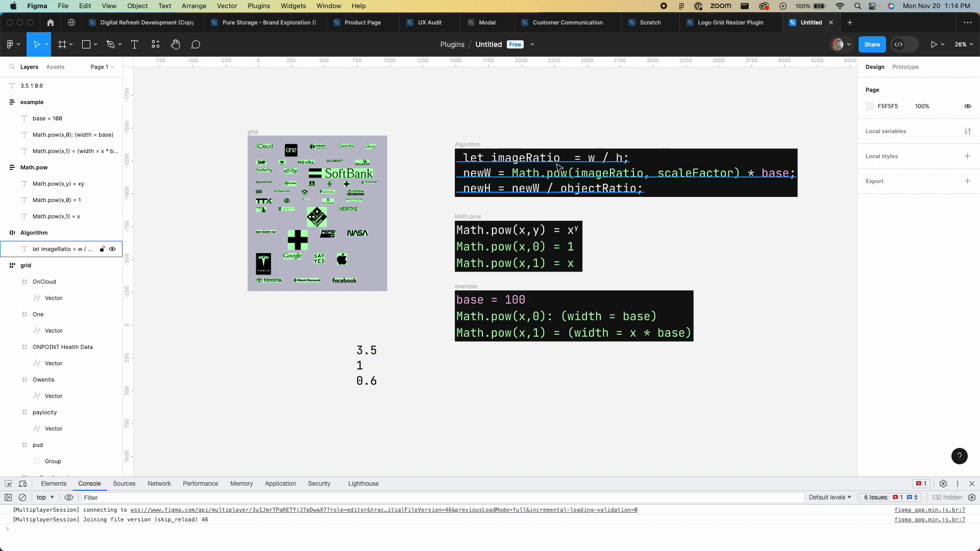
# Pan the canvas to look over the logo grid beside the Math.pow notes and ratio list.
pyautogui.hscroll(1, 589, 160)
pyautogui.hscroll(-1, 590, 159)
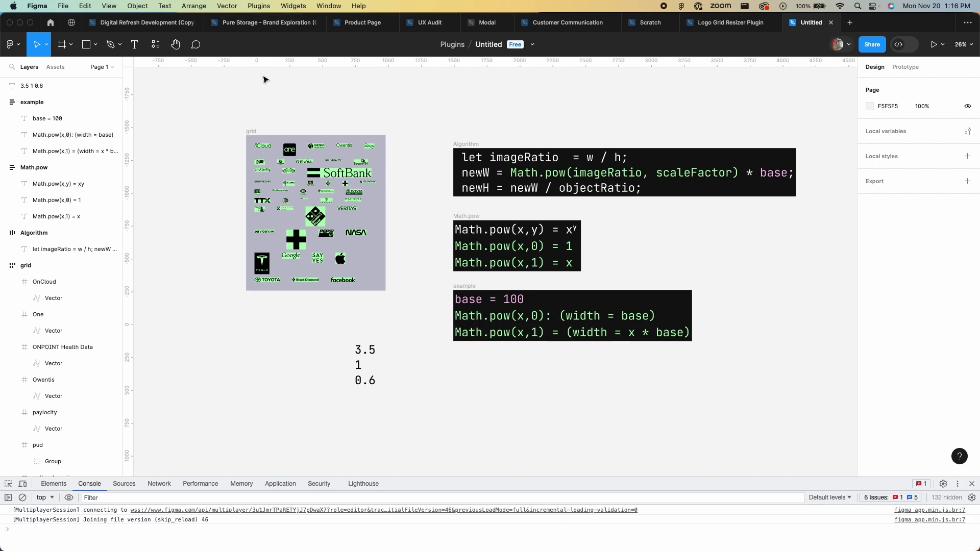
# Move the Algorithm, Math.pow and example frames right and delete the 3.5/1/0.6 text.
pyautogui.click(250, 132)
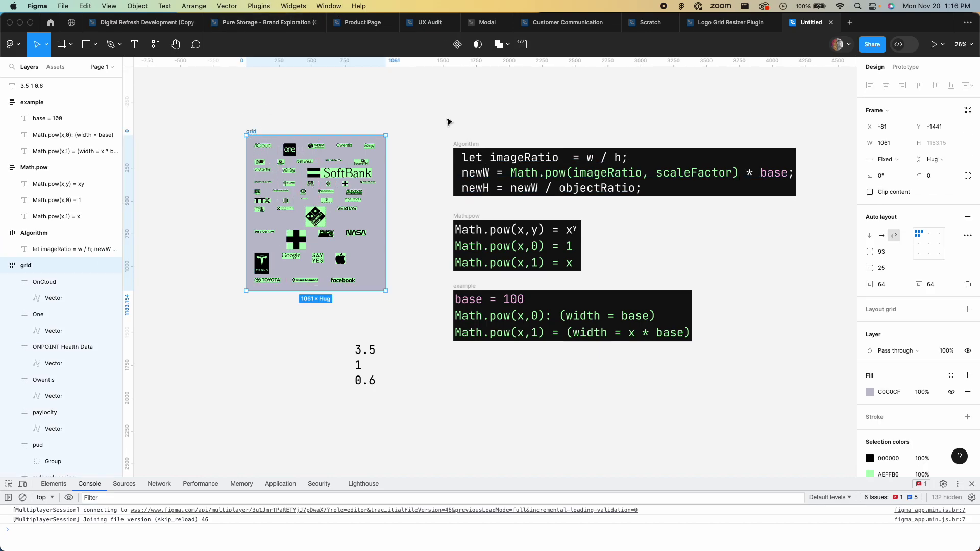
pyautogui.moveTo(445, 118); pyautogui.dragTo(593, 366)
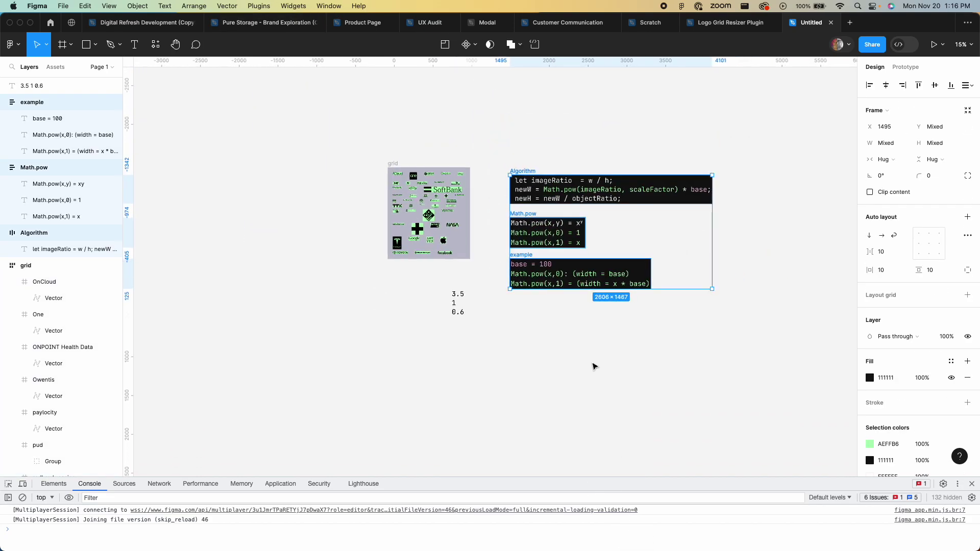
pyautogui.moveTo(526, 170); pyautogui.dragTo(665, 156)
pyautogui.click(455, 302)
pyautogui.press('Delete')
# Select every logo frame inside the grid and close the developer console.
pyautogui.scroll(5, 456, 302)
pyautogui.click(351, 145)
pyautogui.click(352, 145)
pyautogui.scroll(2, 353, 143)
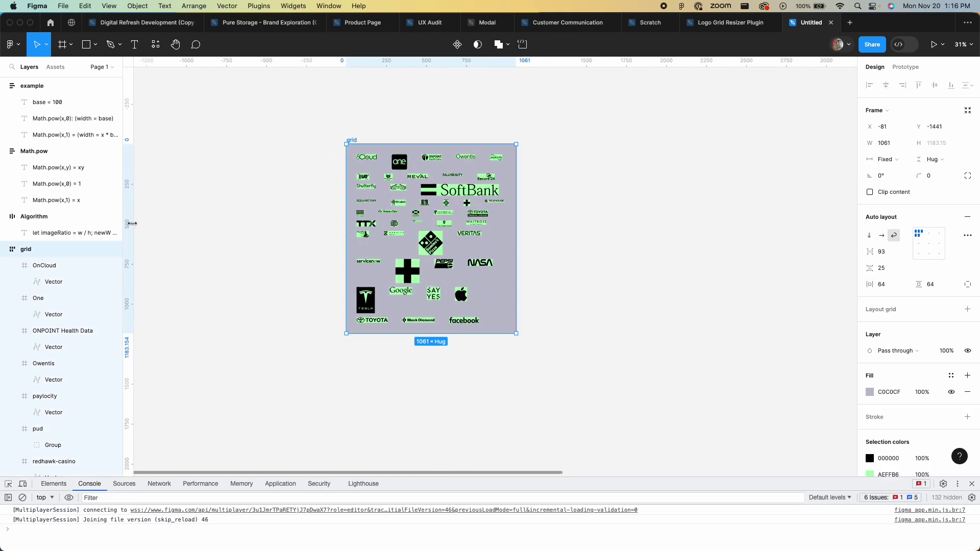
pyautogui.press('Return')
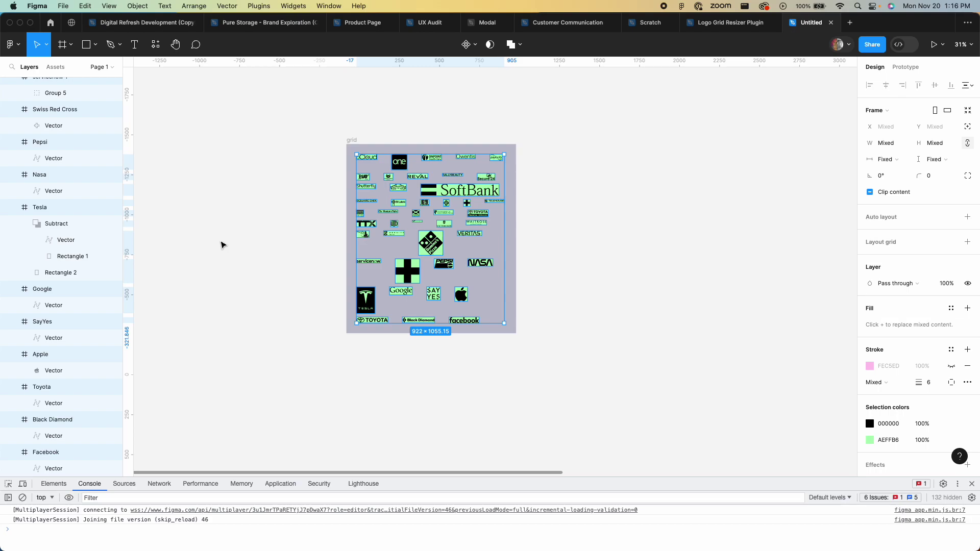
pyautogui.press('super+alt+i')
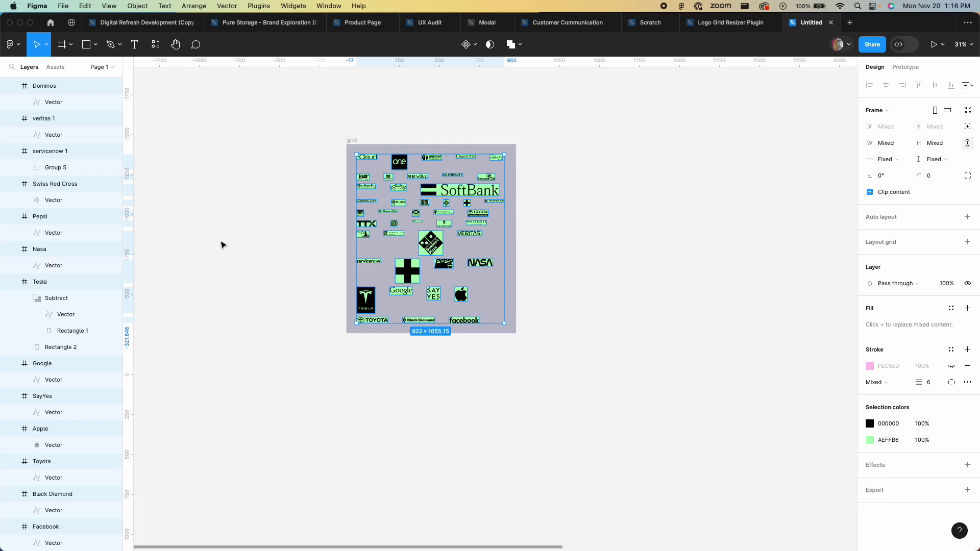
# Launch Logo Grid Resizer from Plugins and dock its window to the right of the grid.
pyautogui.click(260, 5)
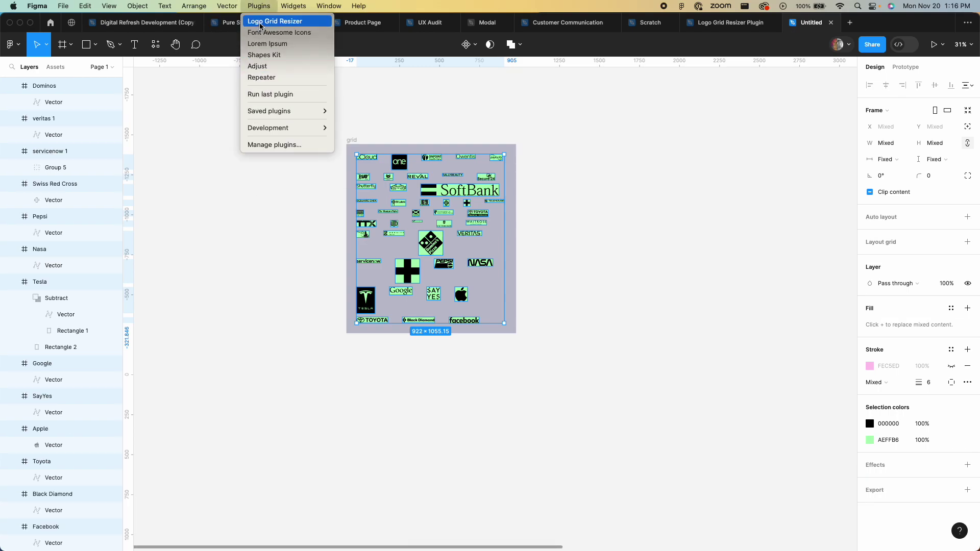
pyautogui.click(261, 24)
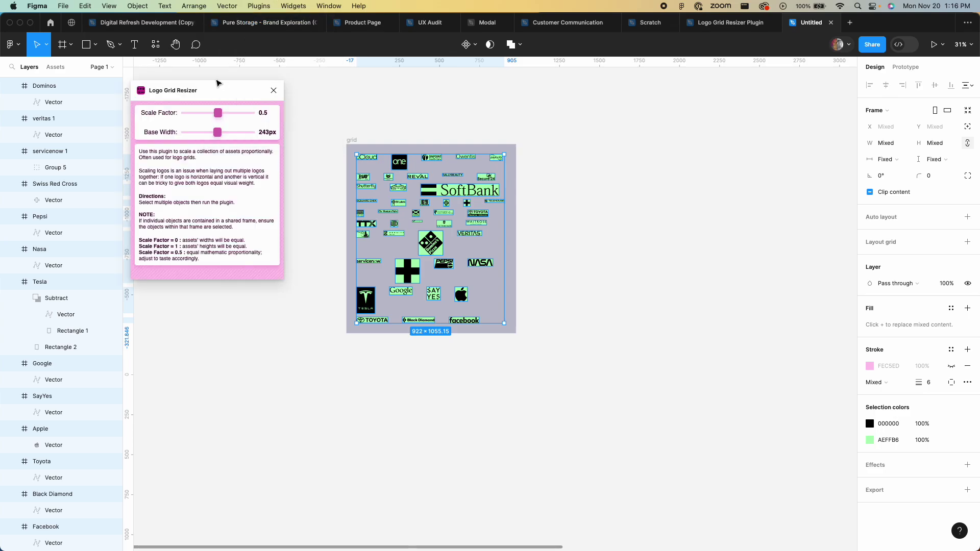
pyautogui.moveTo(220, 90); pyautogui.dragTo(690, 97)
pyautogui.hscroll(10, 608, 308)
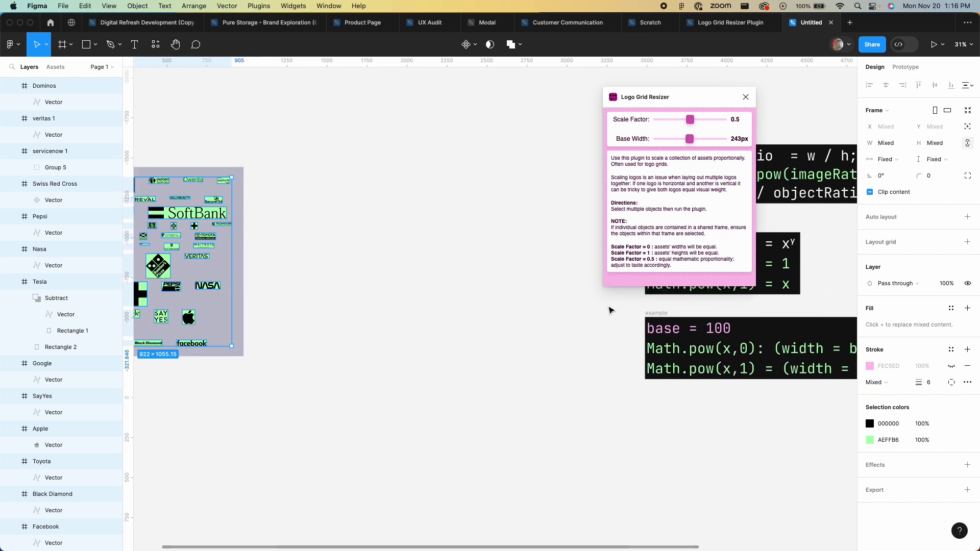
pyautogui.hscroll(1, 611, 309)
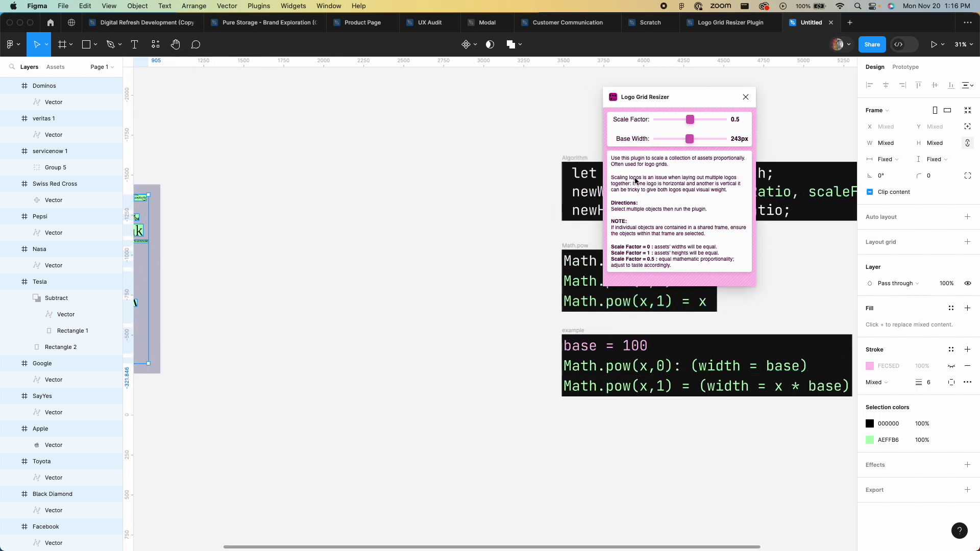
pyautogui.scroll(5, 653, 345)
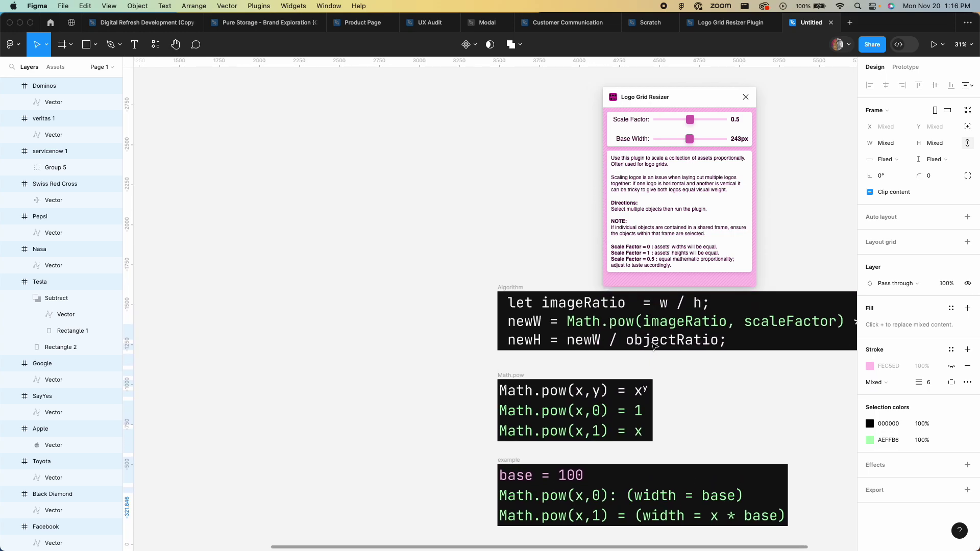
pyautogui.scroll(1, 653, 345)
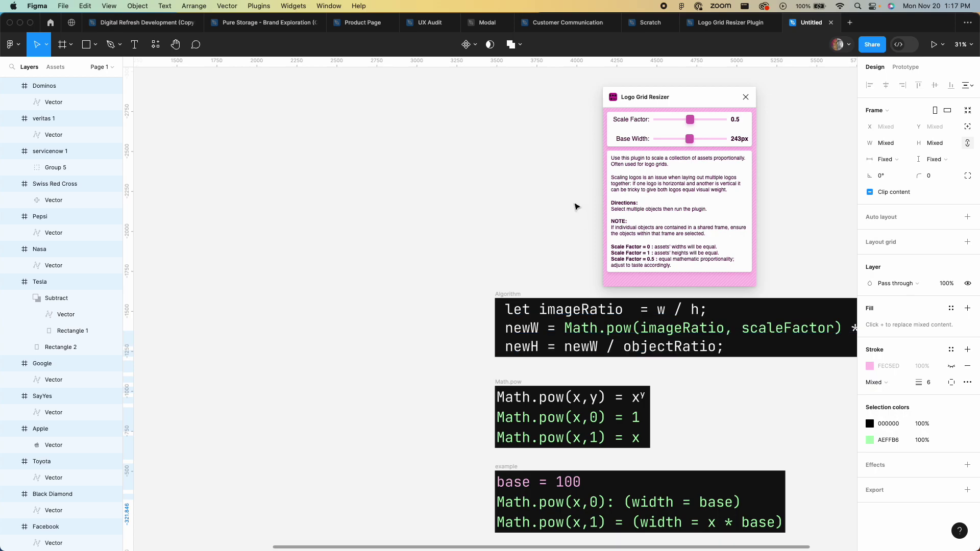
pyautogui.scroll(-2, 575, 206)
pyautogui.hscroll(2, 575, 206)
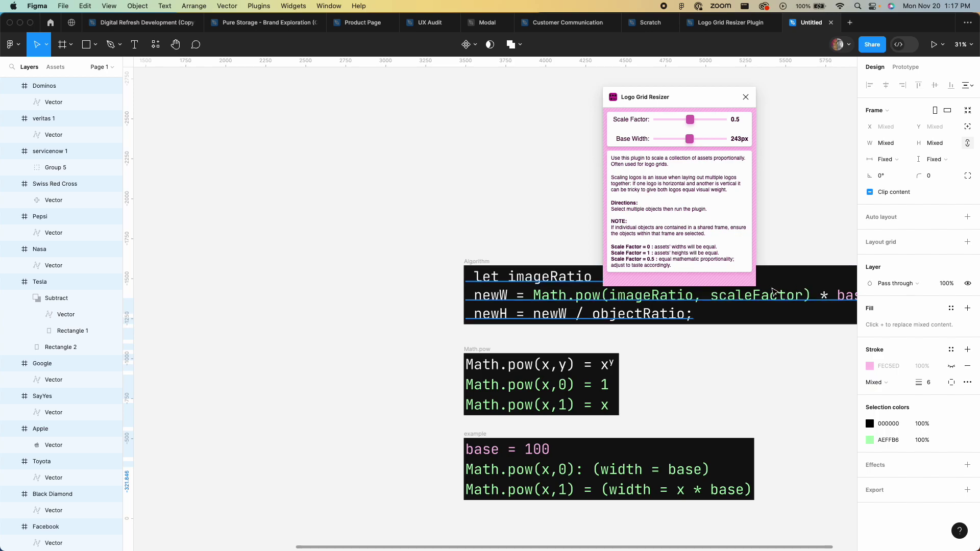
pyautogui.scroll(-4, 771, 303)
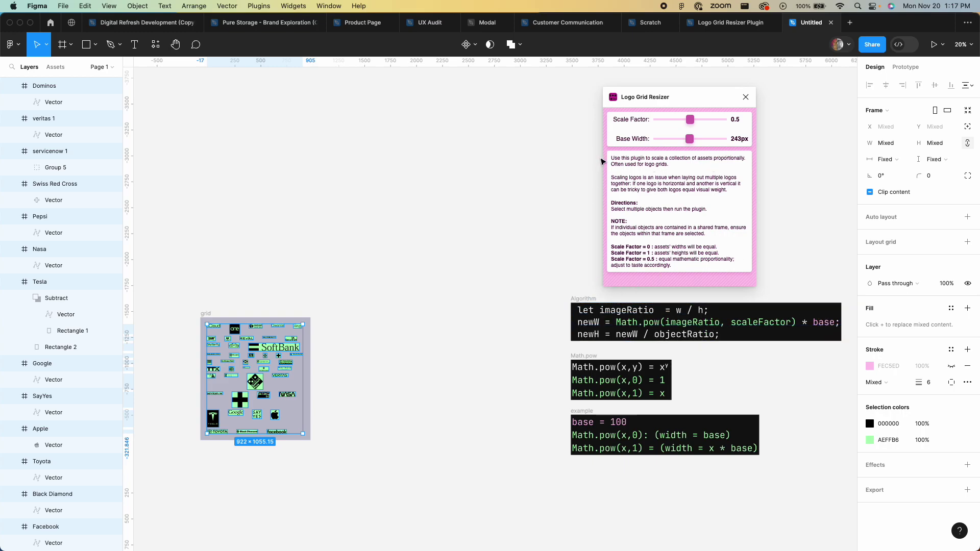
# Set the resizer's Base Width to 80px and its Scale Factor to 0.
pyautogui.scroll(2, 604, 156)
pyautogui.hscroll(-5, 459, 286)
pyautogui.scroll(3, 427, 314)
pyautogui.scroll(5, 428, 314)
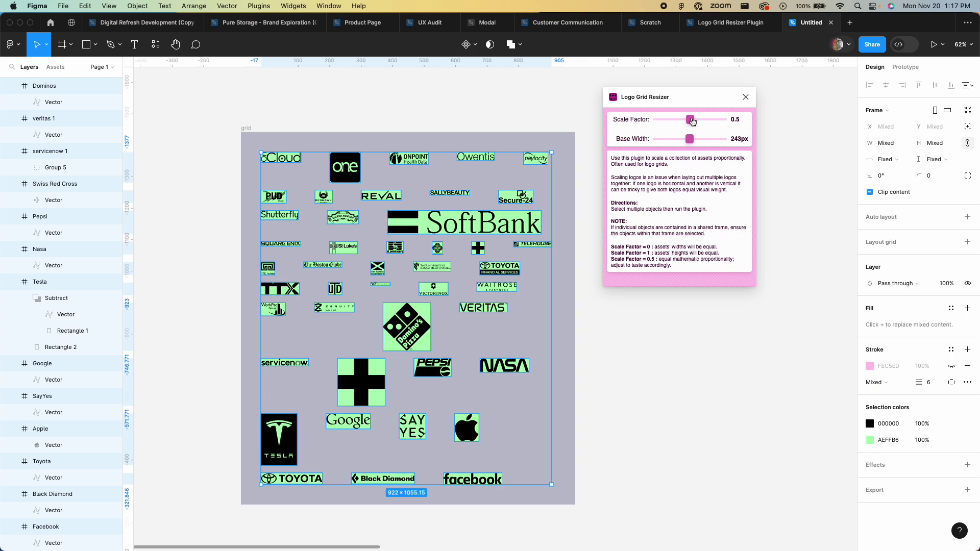
pyautogui.moveTo(690, 139); pyautogui.dragTo(668, 141)
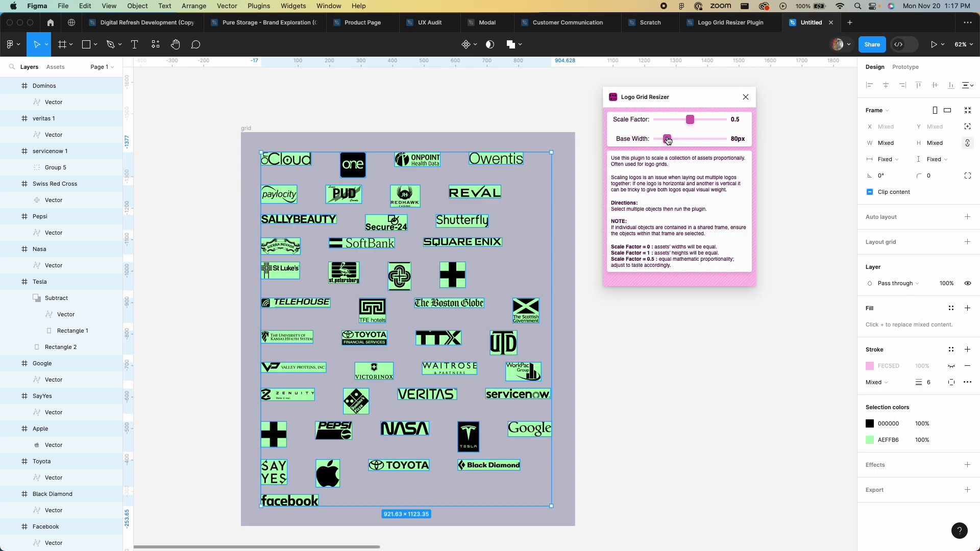
pyautogui.moveTo(694, 115); pyautogui.dragTo(613, 120)
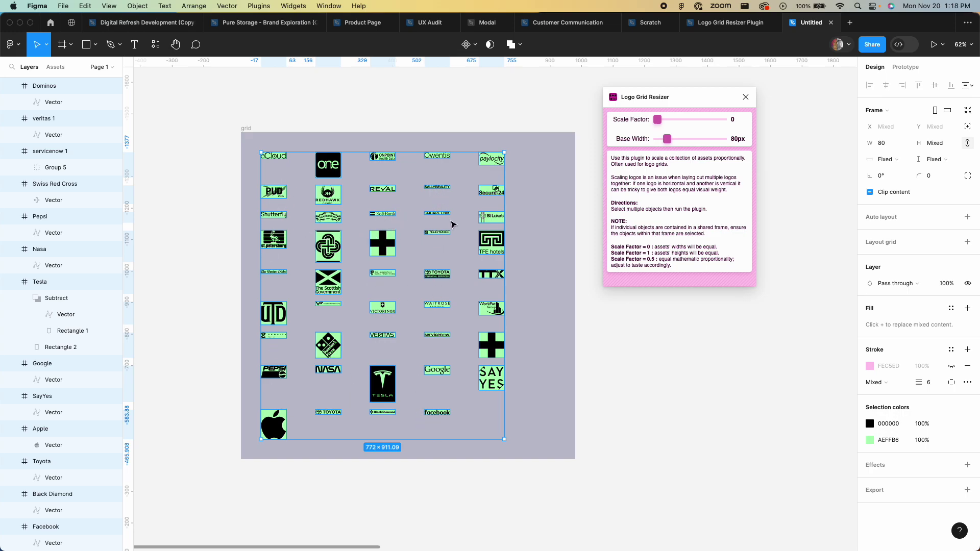
# Hide the green AEFFB6 fill behind all the logos.
pyautogui.click(433, 494)
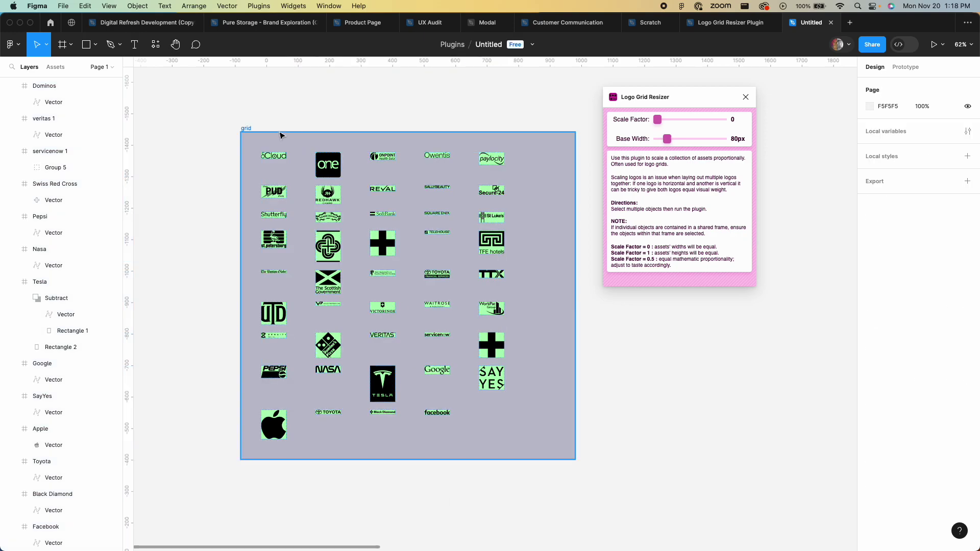
pyautogui.click(247, 131)
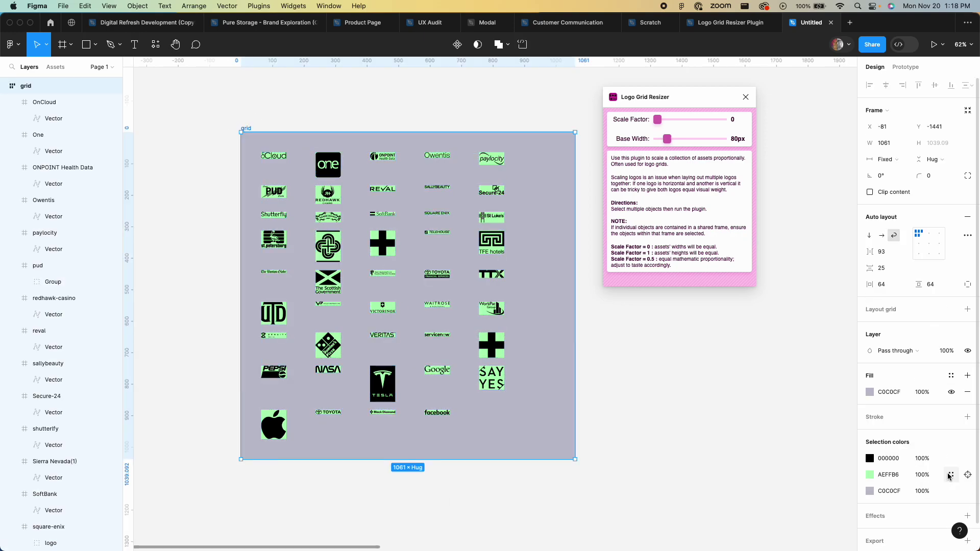
pyautogui.click(968, 474)
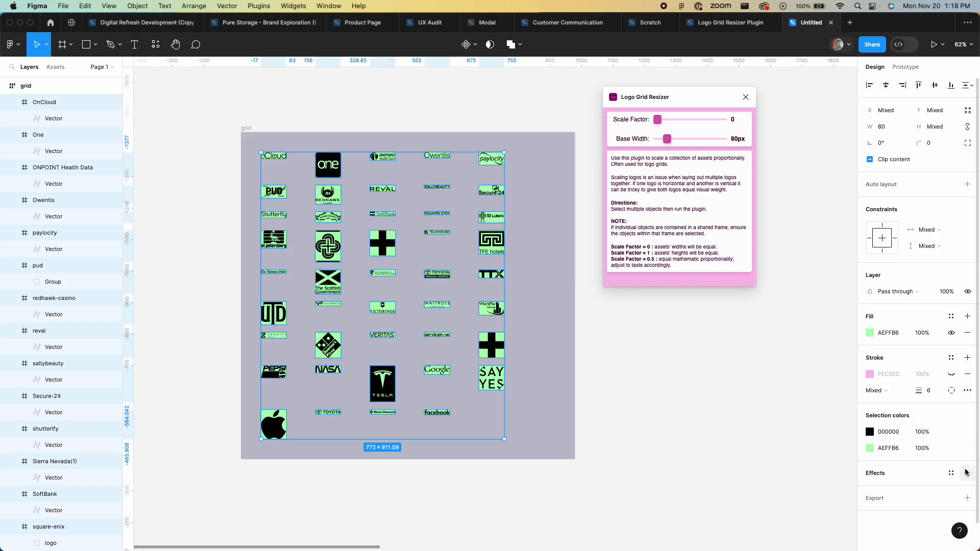
pyautogui.click(952, 332)
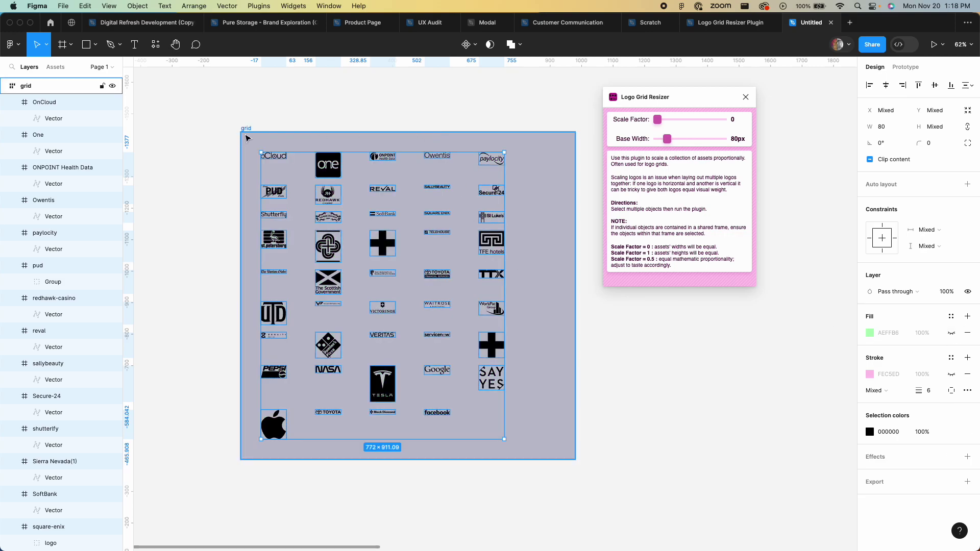
# Set the grid frame's fill colour to white FFFFFF.
pyautogui.click(263, 134)
pyautogui.click(889, 392)
pyautogui.write('ffffff')
pyautogui.press('Return')
pyautogui.click(733, 404)
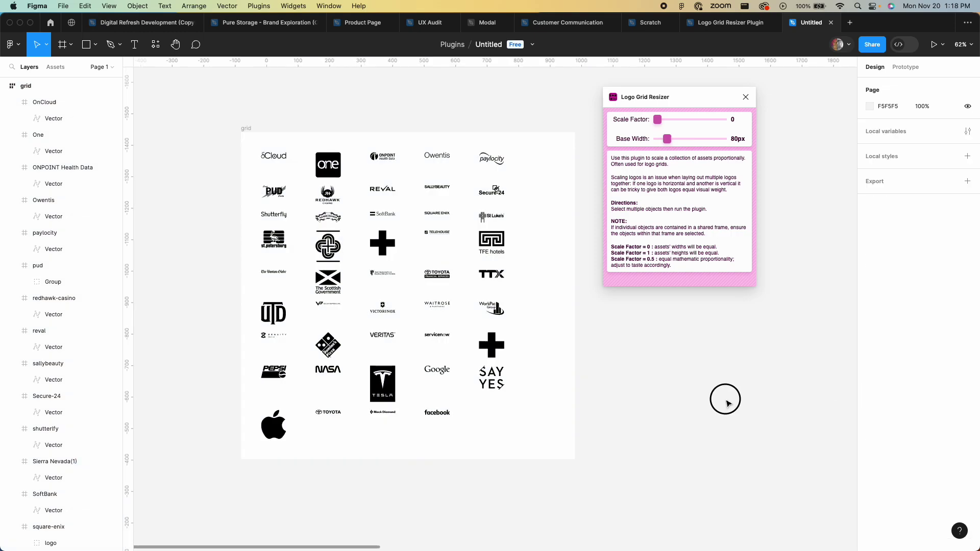
pyautogui.click(250, 129)
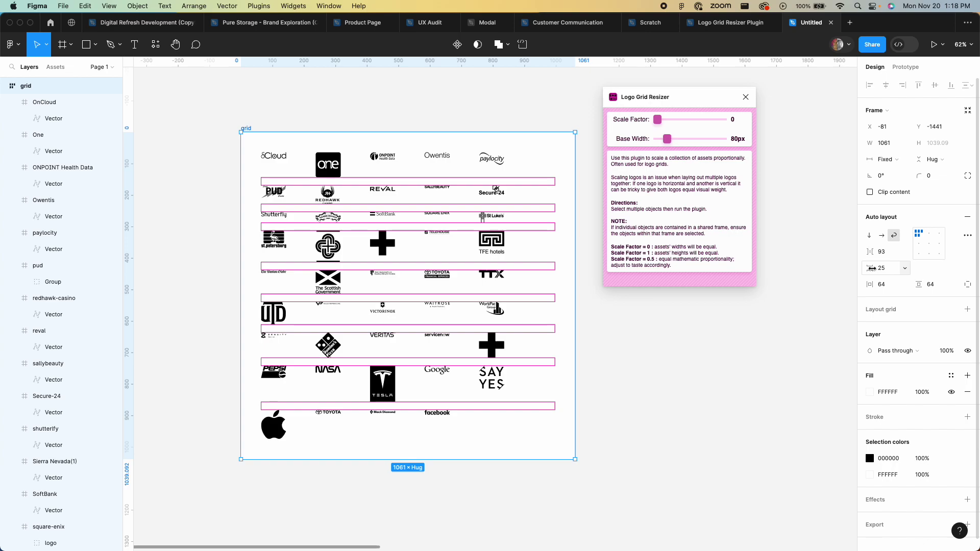
# Scrub the grid's row gap down to 0 and back up to 22, keeping 128 between columns.
pyautogui.moveTo(869, 268); pyautogui.dragTo(839, 269)
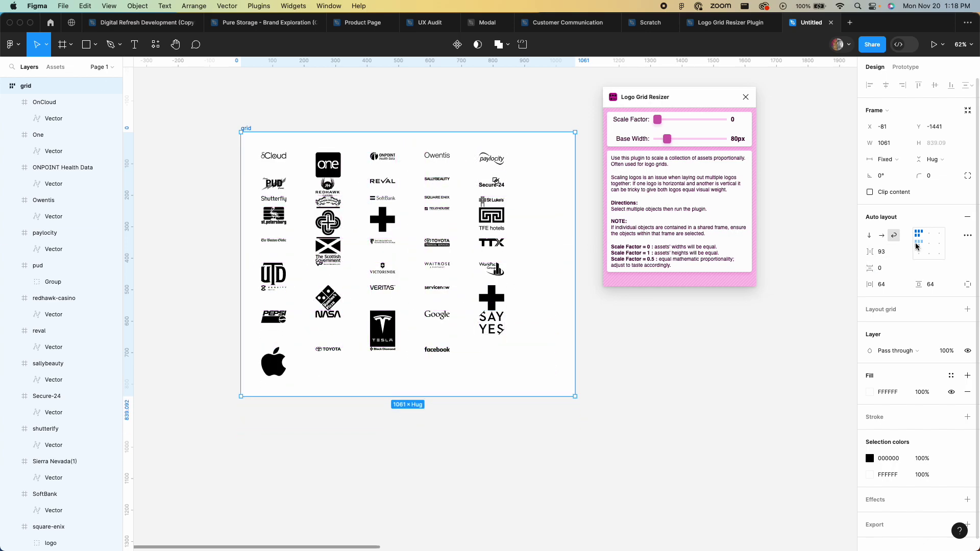
pyautogui.moveTo(869, 270)
pyautogui.mouseDown()
pyautogui.moveTo(880, 269)
pyautogui.moveTo(859, 251)
pyautogui.moveTo(832, 251)
pyautogui.moveTo(871, 252)
pyautogui.mouseUp()
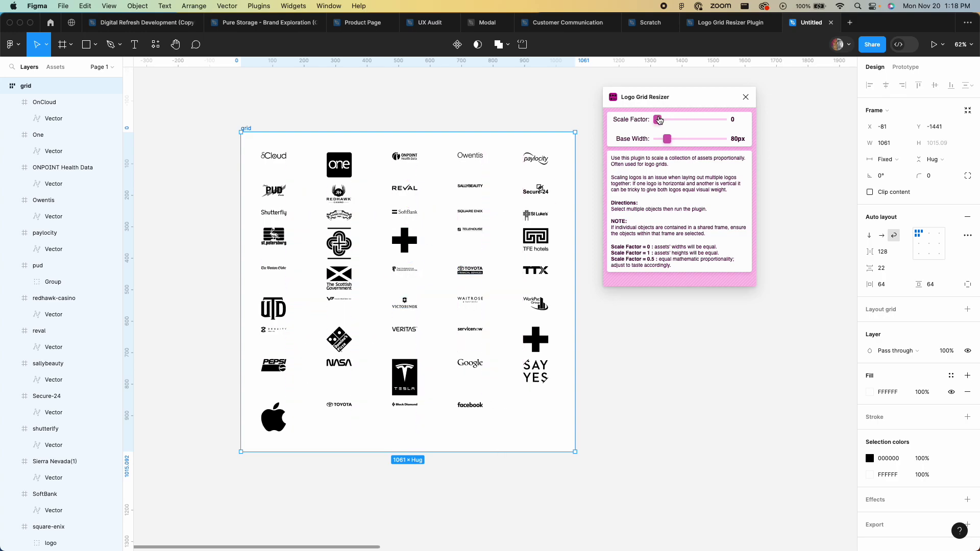
# Select all the grid's logos and rescale them to equal heights with Scale Factor 1.
pyautogui.moveTo(658, 120); pyautogui.dragTo(742, 113)
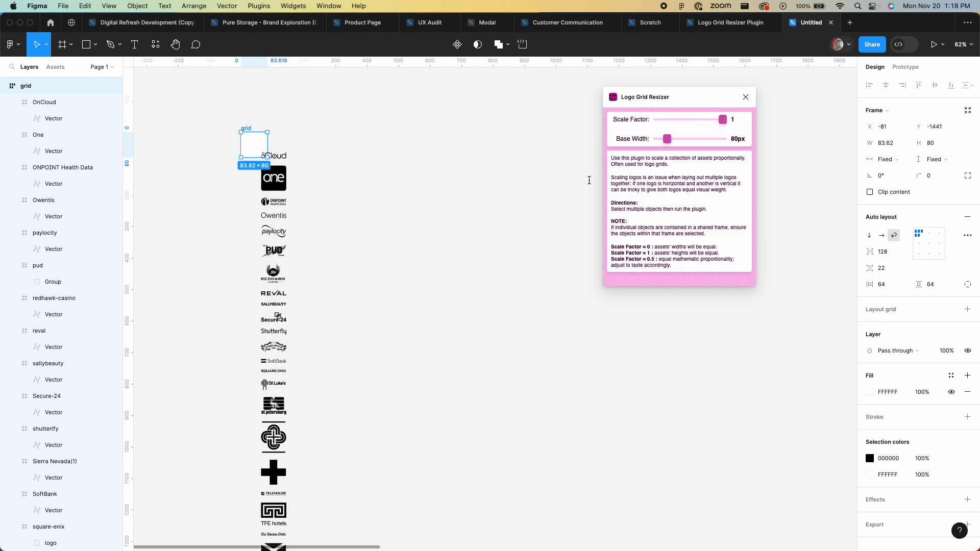
pyautogui.hotkey('ctrl', 'z')
pyautogui.press('Return')
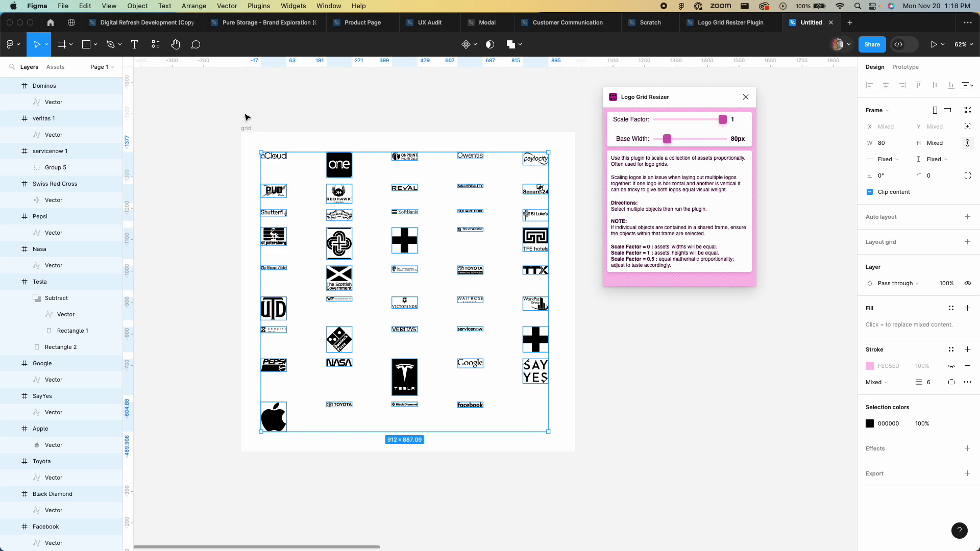
pyautogui.moveTo(722, 119); pyautogui.dragTo(610, 125)
pyautogui.moveTo(659, 121); pyautogui.dragTo(780, 124)
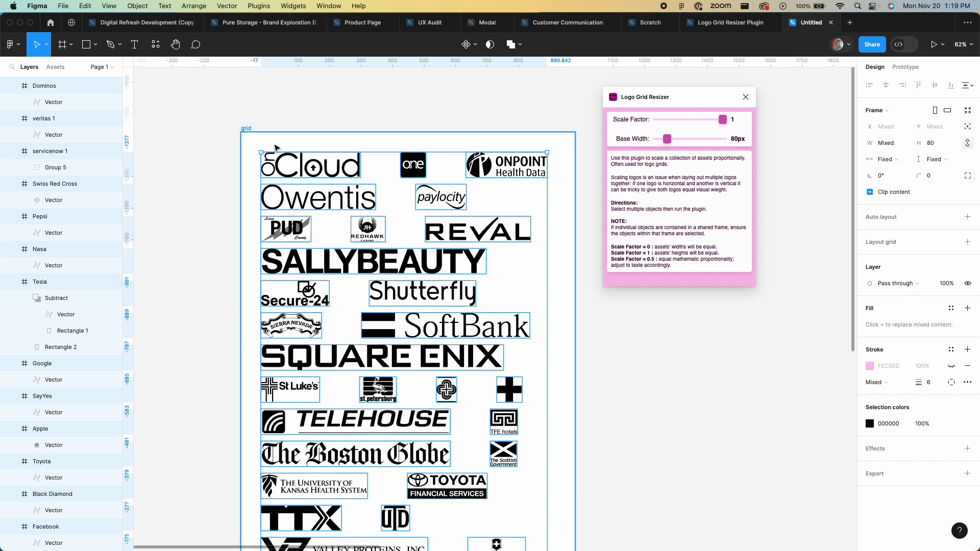
# Widen the grid's row spacing and scroll through the full logo column to review it.
pyautogui.click(247, 129)
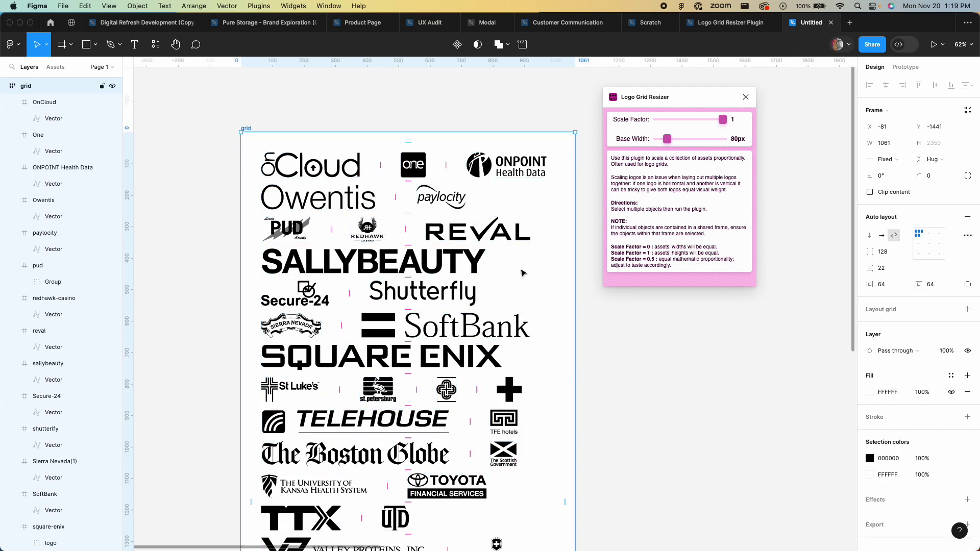
pyautogui.moveTo(869, 267); pyautogui.dragTo(840, 252)
pyautogui.scroll(-3, 742, 370)
pyautogui.scroll(-5, 735, 371)
pyautogui.scroll(-5, 522, 370)
pyautogui.hscroll(3, 522, 370)
pyautogui.scroll(-1, 521, 369)
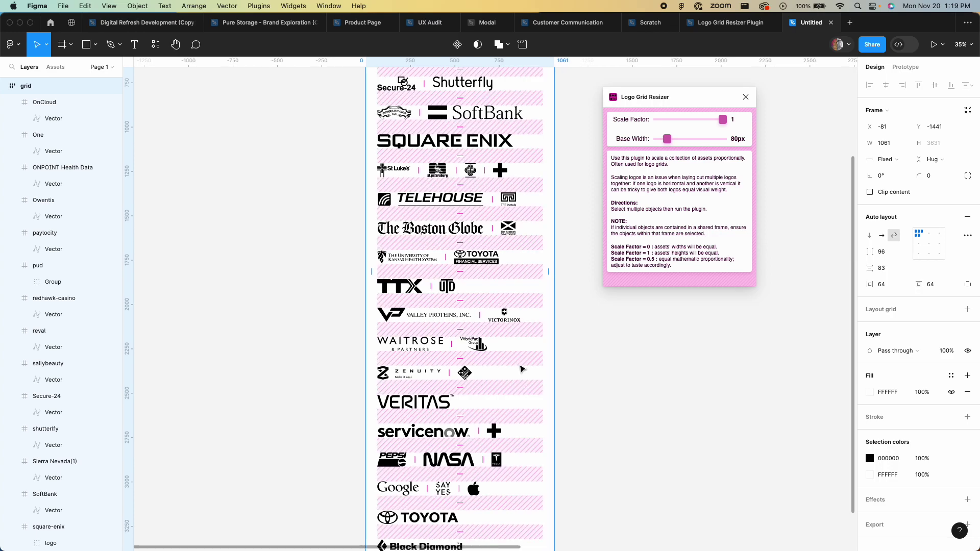
pyautogui.scroll(-2, 469, 392)
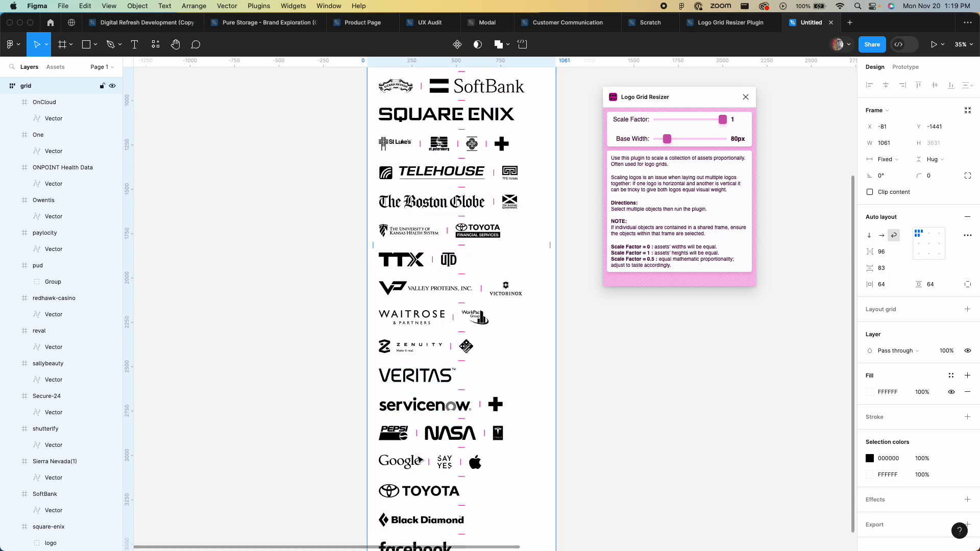
pyautogui.scroll(-4, 419, 460)
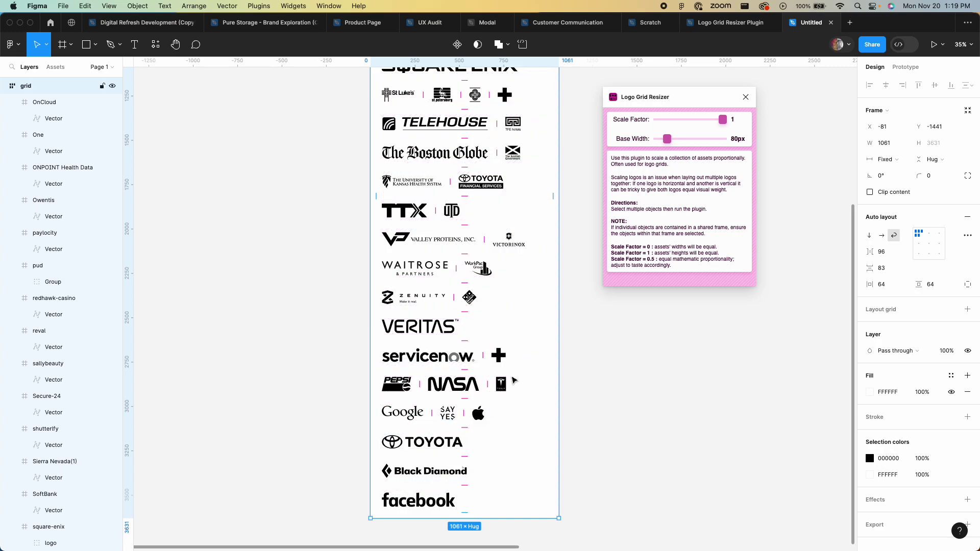
pyautogui.scroll(15, 558, 309)
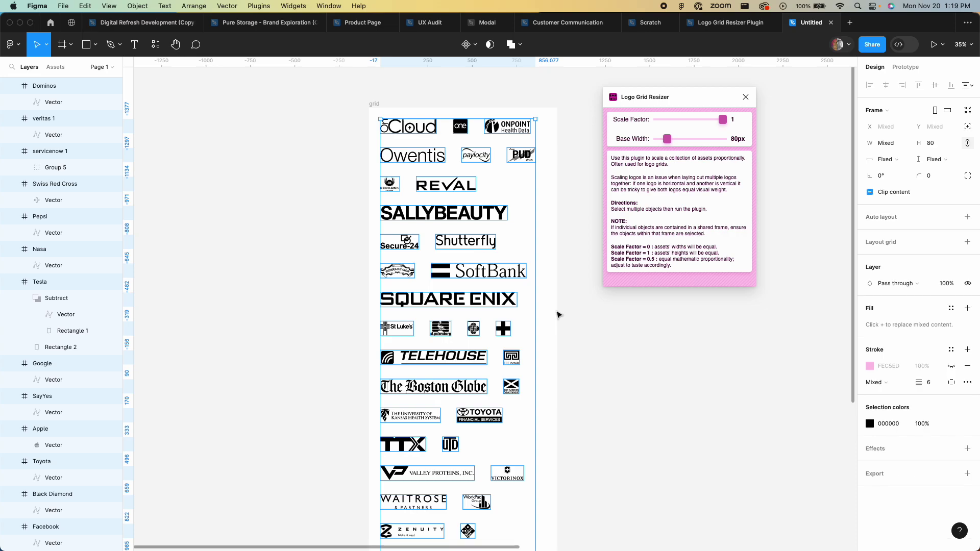
# In the Logo Grid Resizer, set Scale Factor to 0.5 and Base Width to 177px.
pyautogui.moveTo(724, 121); pyautogui.dragTo(692, 122)
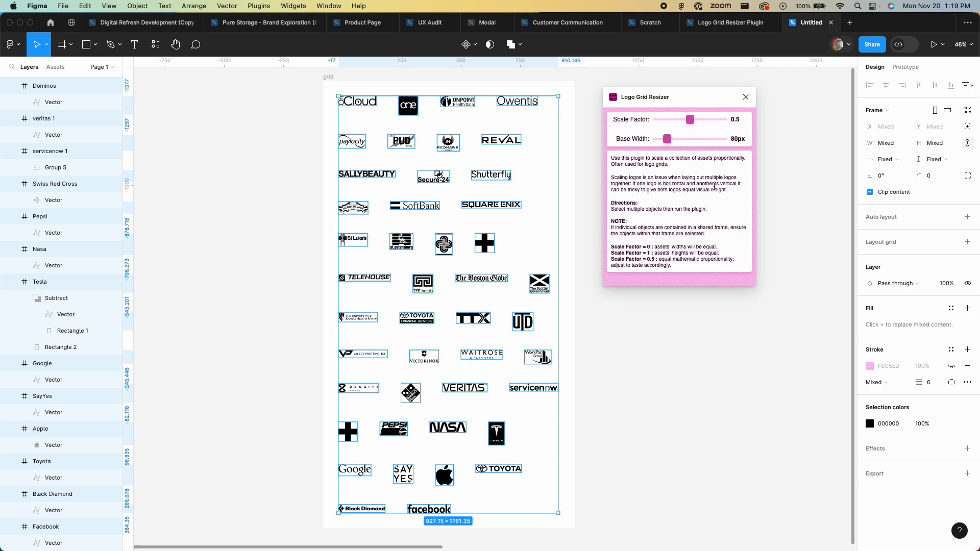
pyautogui.moveTo(666, 145); pyautogui.dragTo(682, 143)
pyautogui.scroll(-5, 534, 353)
pyautogui.scroll(-8, 535, 353)
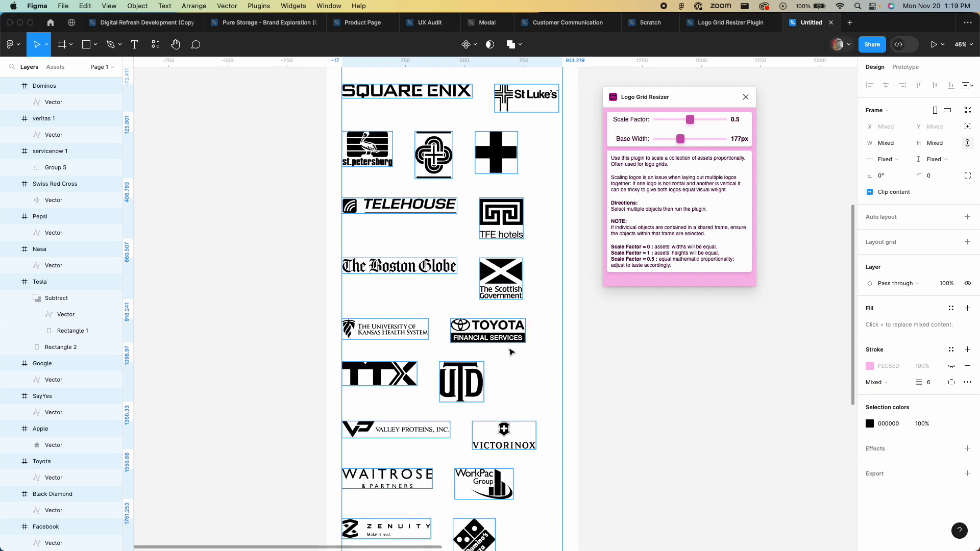
pyautogui.scroll(-9, 448, 404)
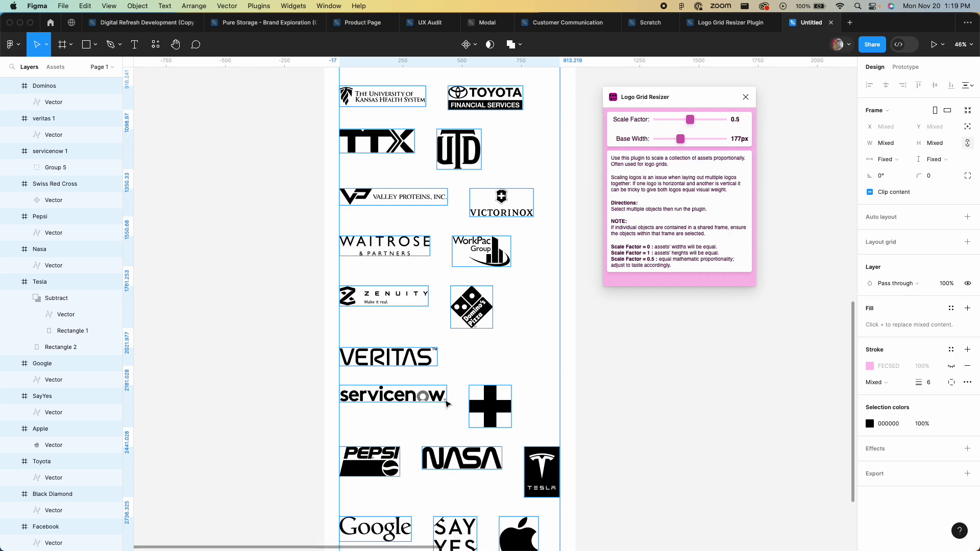
pyautogui.scroll(-3, 447, 404)
pyautogui.scroll(-3, 447, 404)
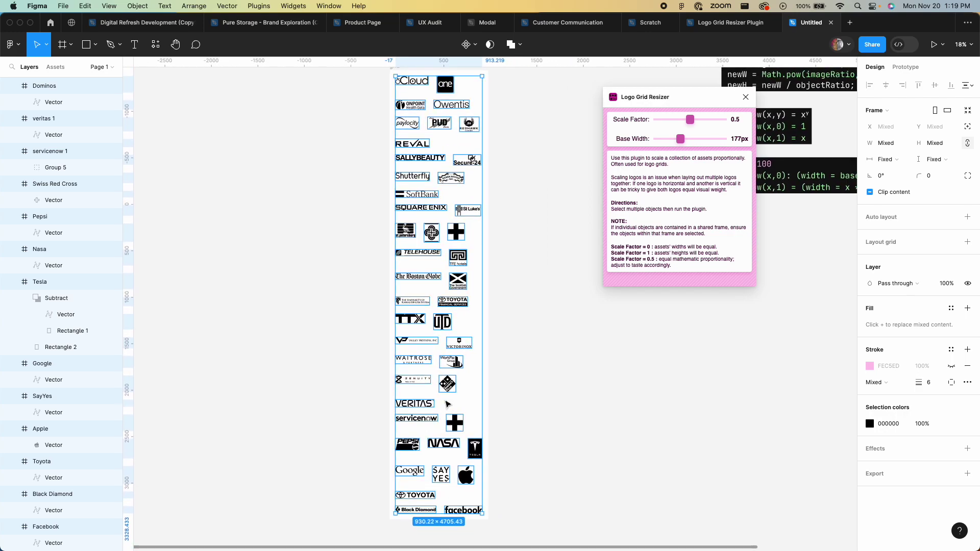
pyautogui.scroll(1, 448, 404)
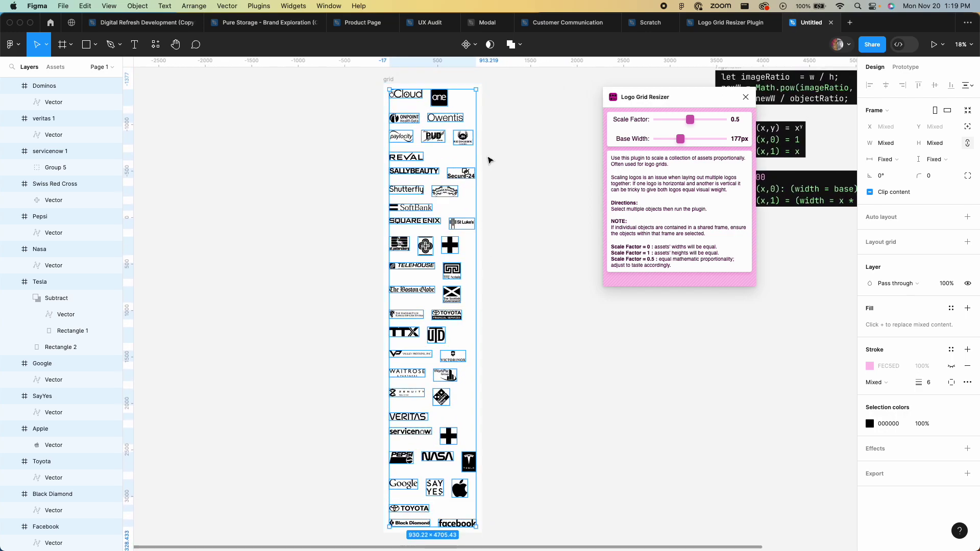
# Select the grid frame and its logos, then center the logos horizontally within the grid.
pyautogui.hotkey('shift', 'a')
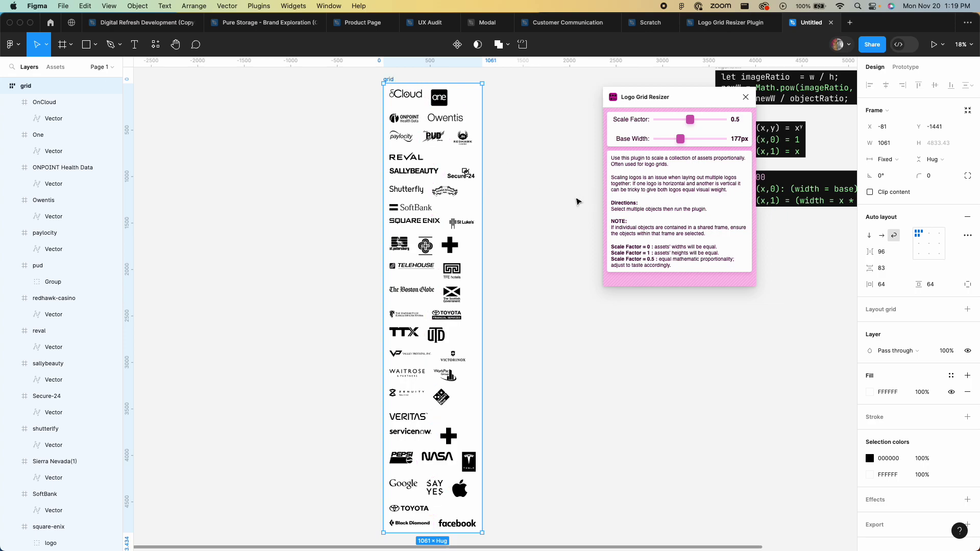
pyautogui.press('Return')
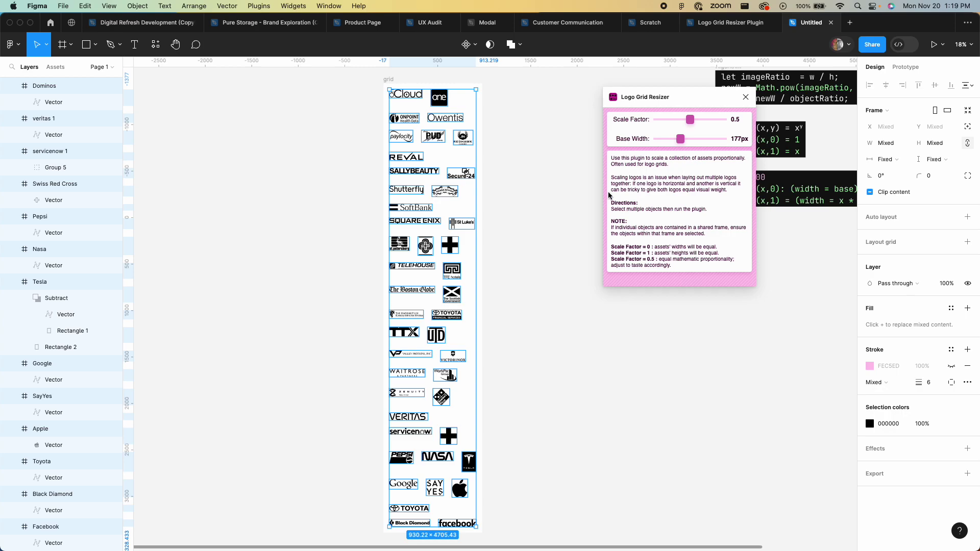
pyautogui.hotkey('ctrl', 'y')
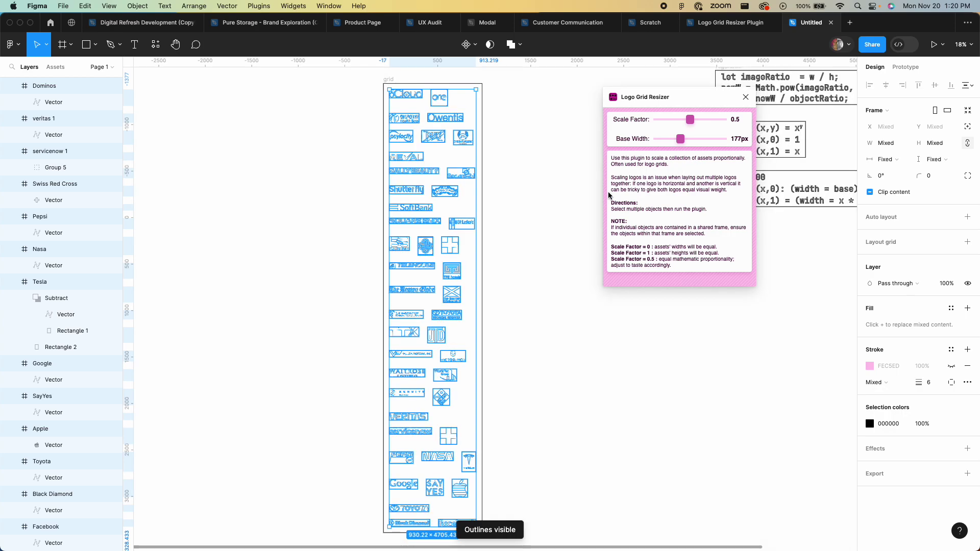
pyautogui.hotkey('ctrl', 'y')
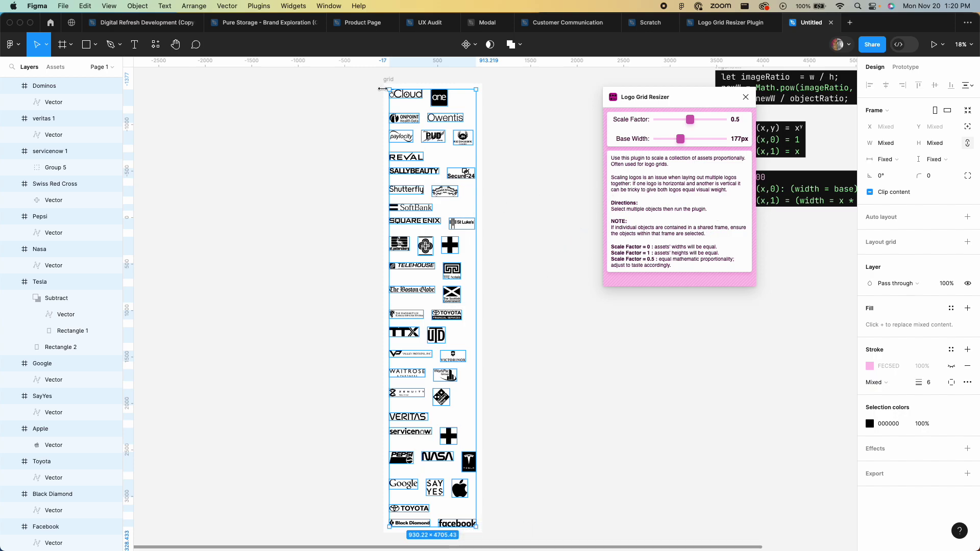
pyautogui.hotkey('shift', 'a')
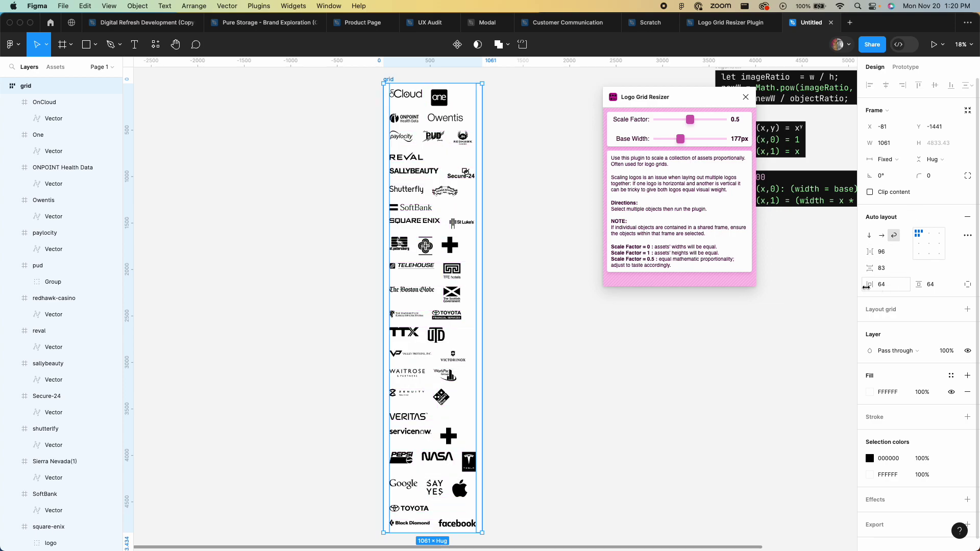
pyautogui.click(929, 234)
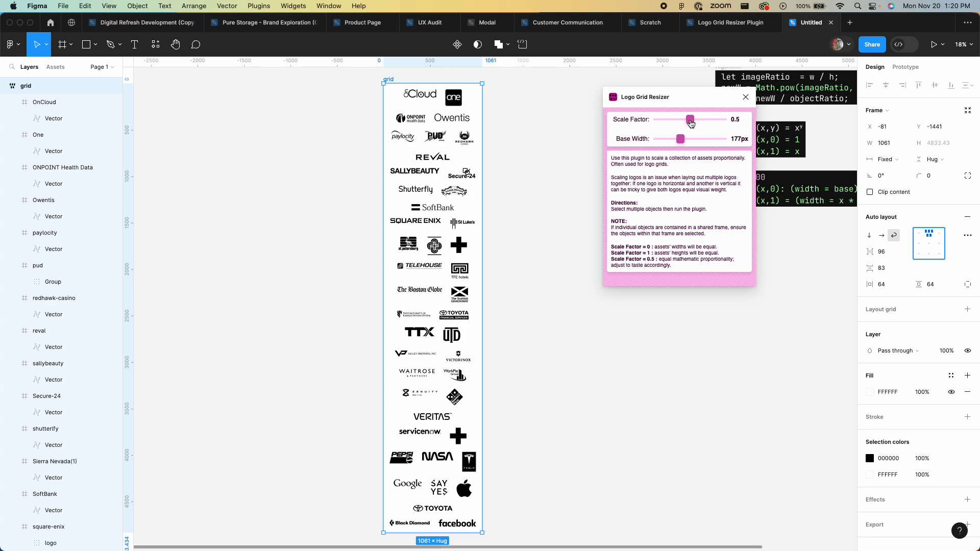
# Undo the accidental grid frame resize, restoring the multi-column logo grid.
pyautogui.moveTo(690, 123); pyautogui.dragTo(700, 123)
pyautogui.press('super+z')
pyautogui.press('super+z')
pyautogui.press('super+z')
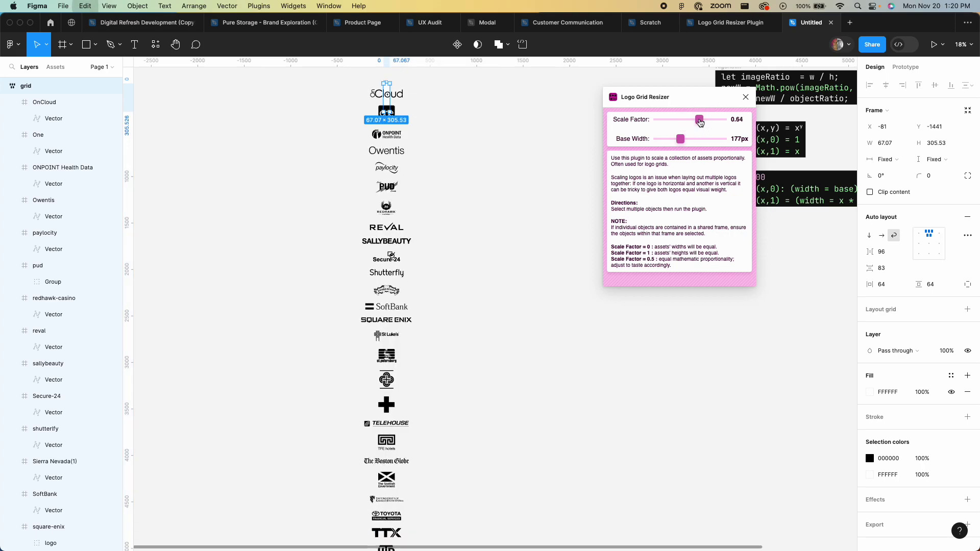
pyautogui.press('super+z')
pyautogui.press('super+z')
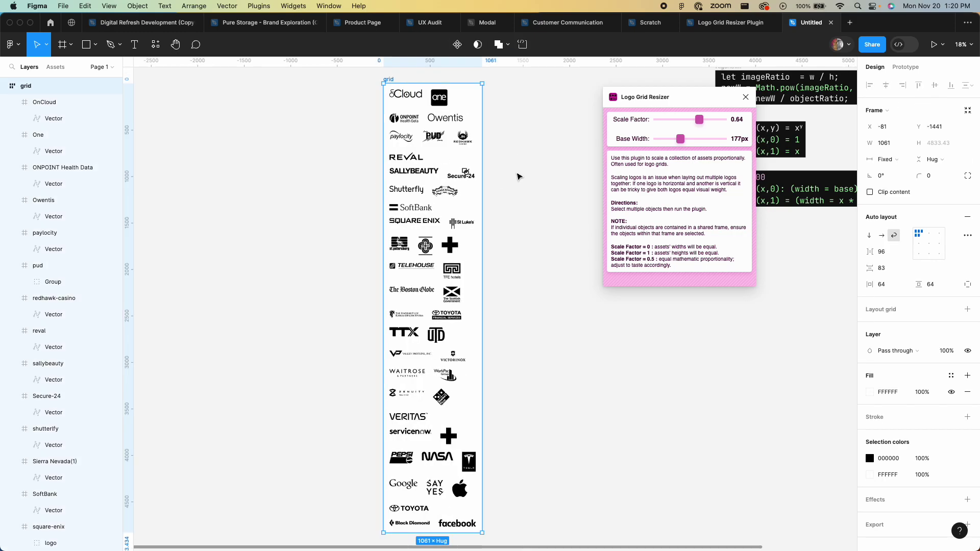
# Select every logo in the grid and apply Scale Factor 0.61.
pyautogui.press('Return')
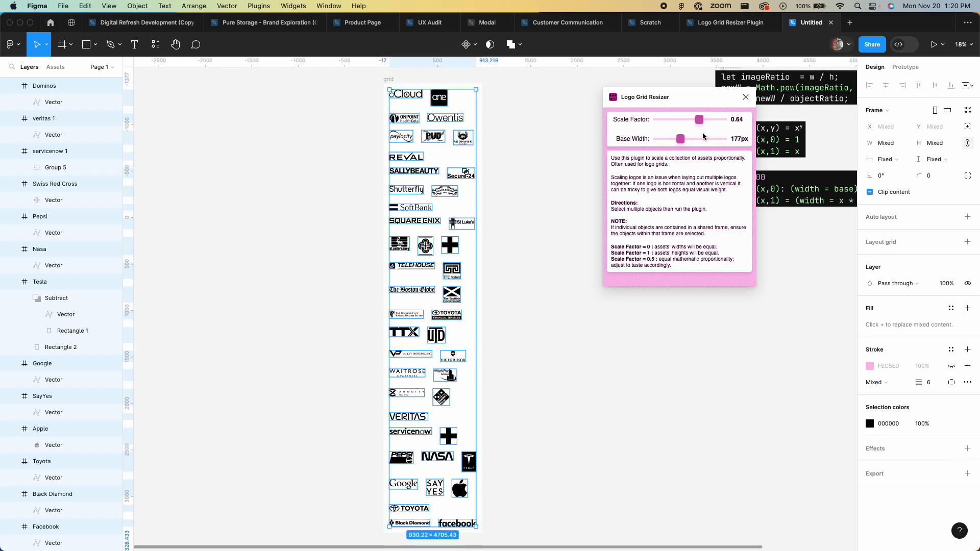
pyautogui.moveTo(699, 119); pyautogui.dragTo(698, 120)
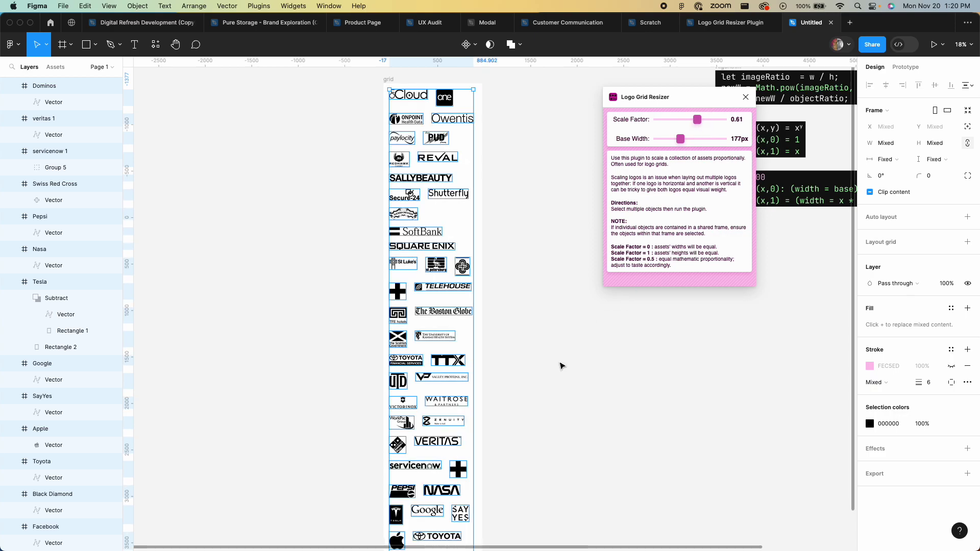
pyautogui.scroll(-3, 561, 366)
pyautogui.scroll(-3, 561, 366)
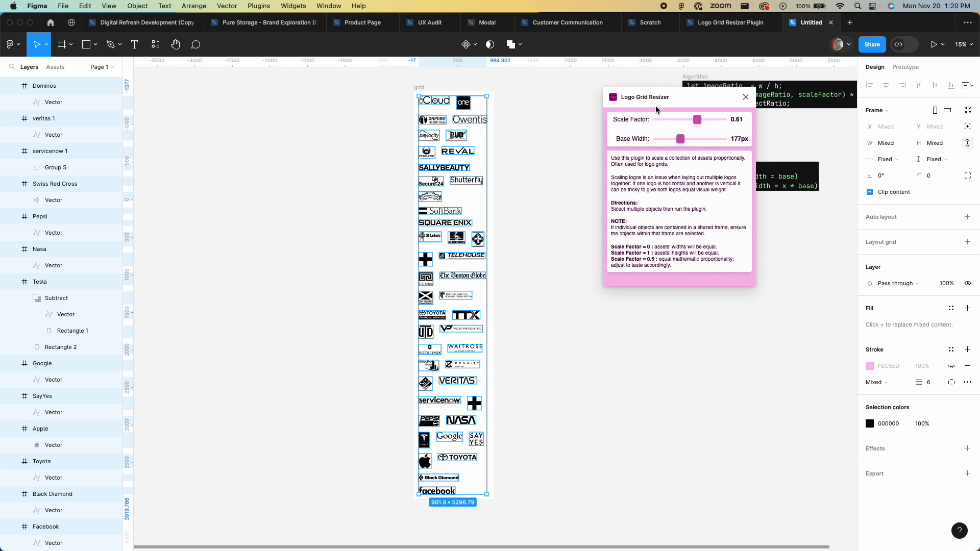
pyautogui.click(750, 26)
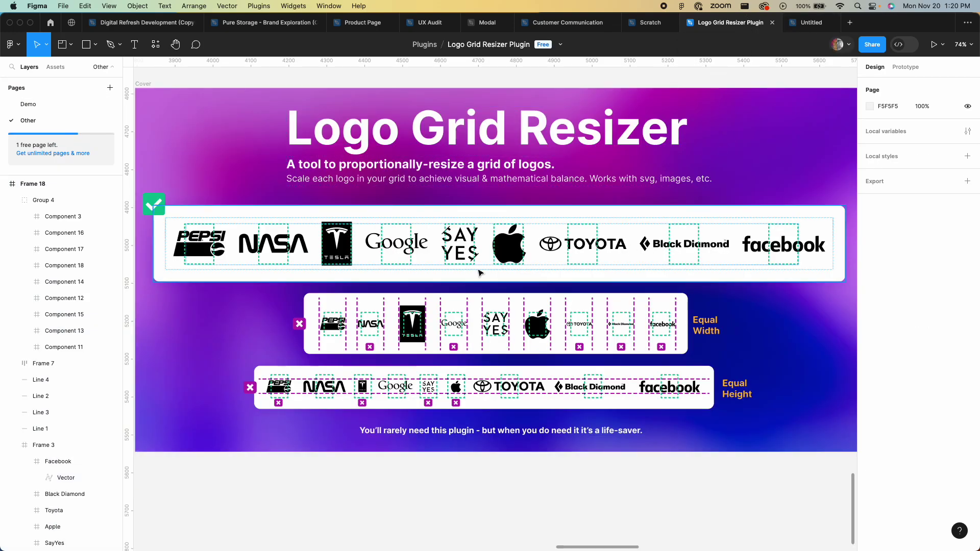
pyautogui.click(805, 24)
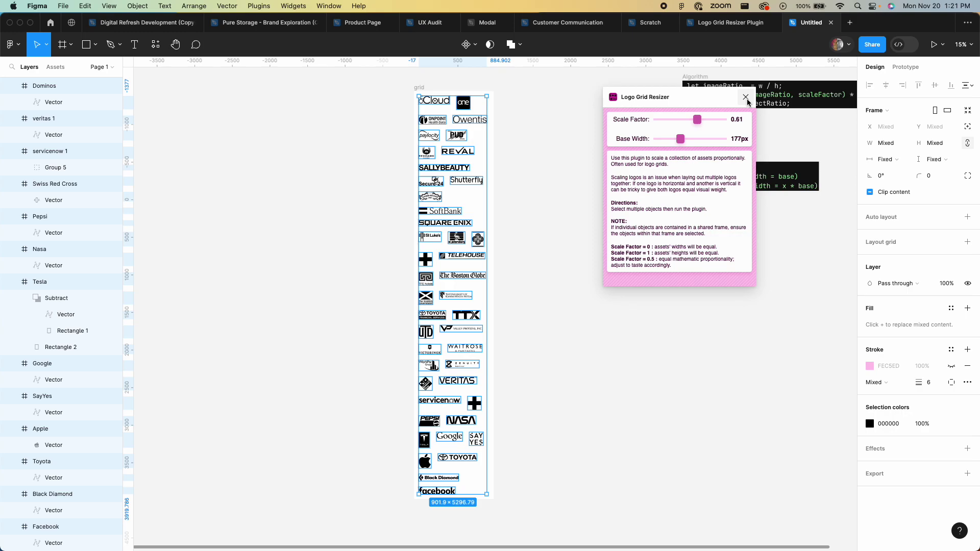
# Drop the resizer's Base Width to 10px, then raise it to 124px at Scale Factor 0.61.
pyautogui.click(255, 8)
pyautogui.moveTo(286, 128)
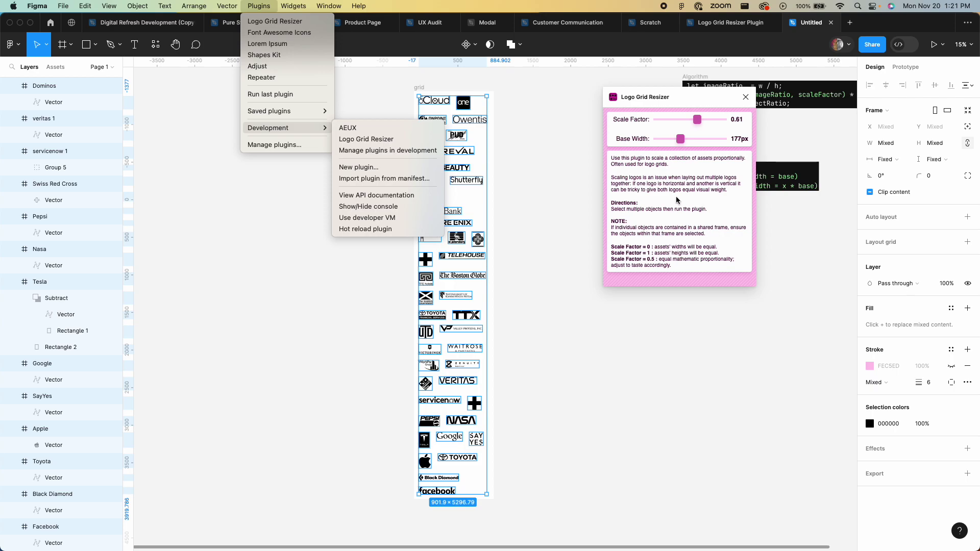
pyautogui.click(680, 139)
pyautogui.moveTo(680, 138); pyautogui.dragTo(656, 141)
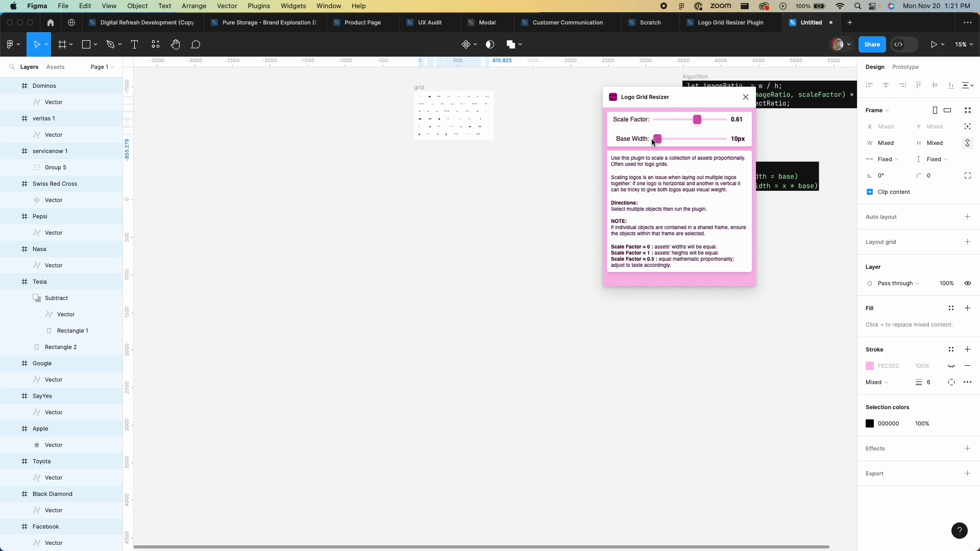
pyautogui.scroll(5, 417, 146)
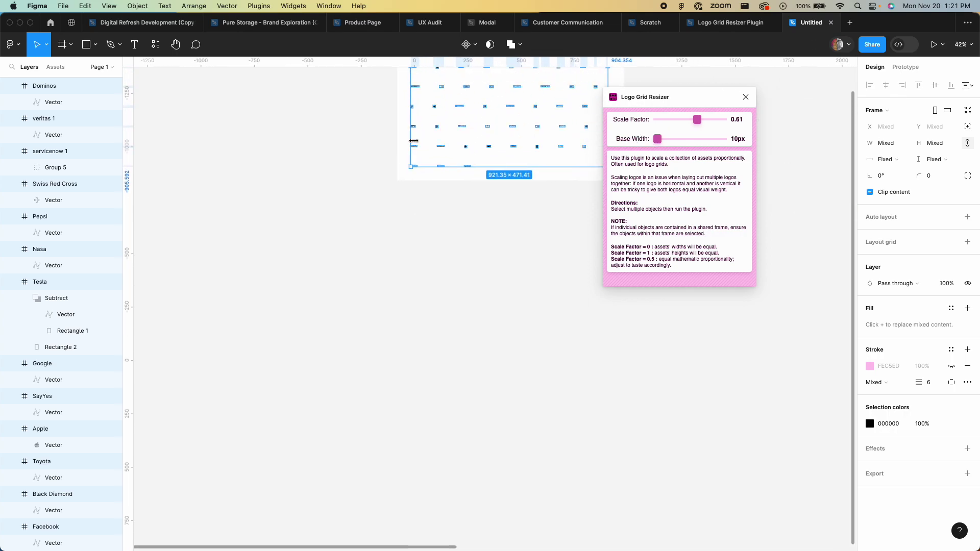
pyautogui.moveTo(661, 145); pyautogui.dragTo(665, 141)
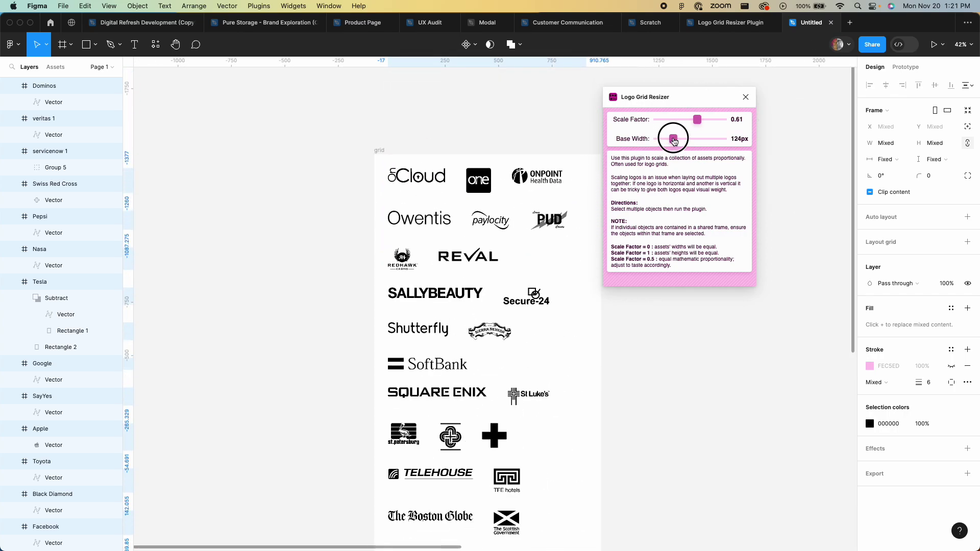